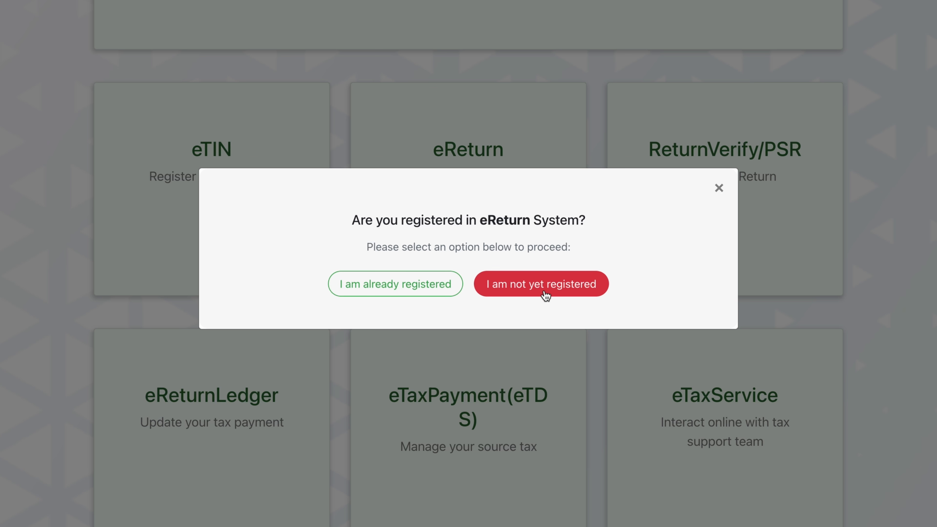
Choose the existing-account registration option and dismiss the biometric mobile number notice.
left_click(372, 295)
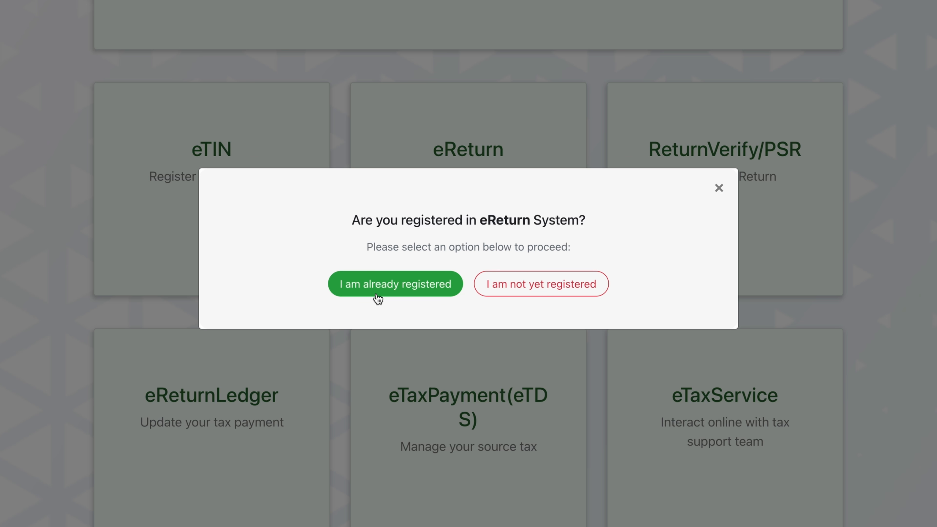
left_click(547, 291)
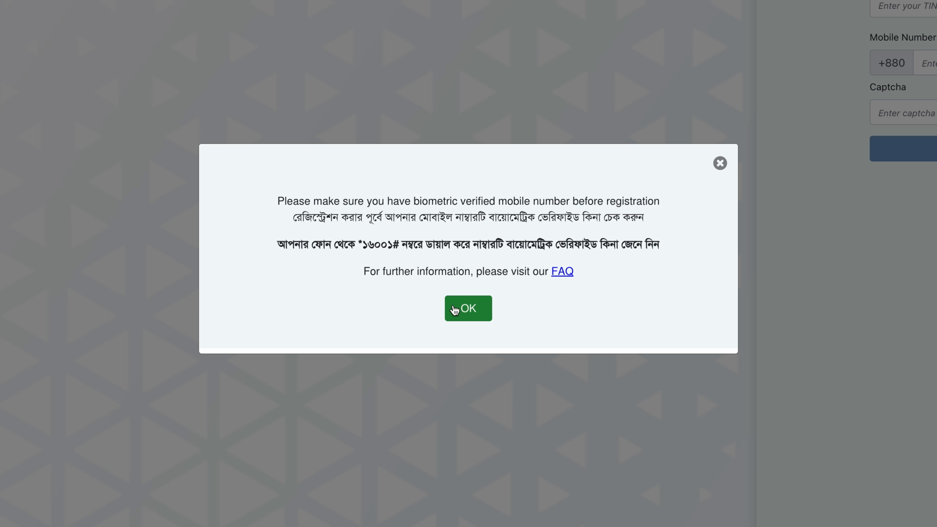
left_click(454, 310)
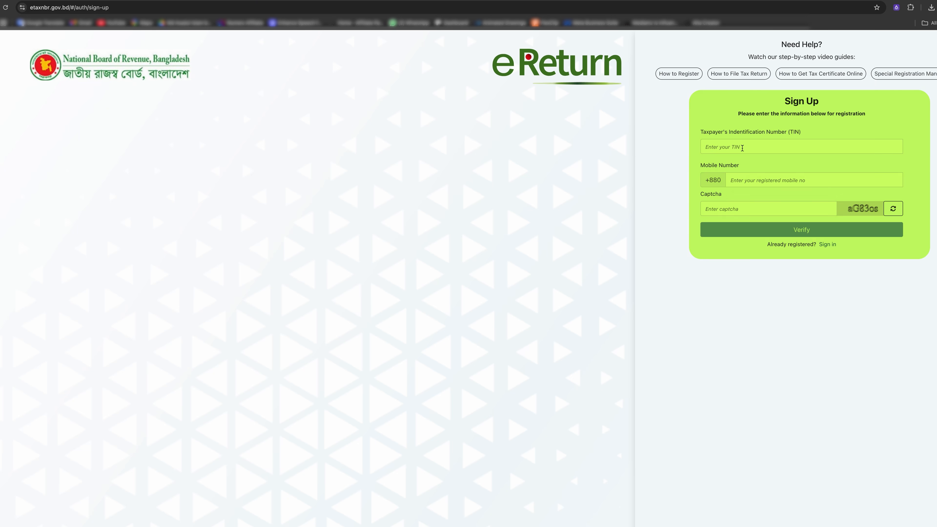
Fill in the TIN, account password and displayed captcha on the sign-in form.
left_click(742, 148)
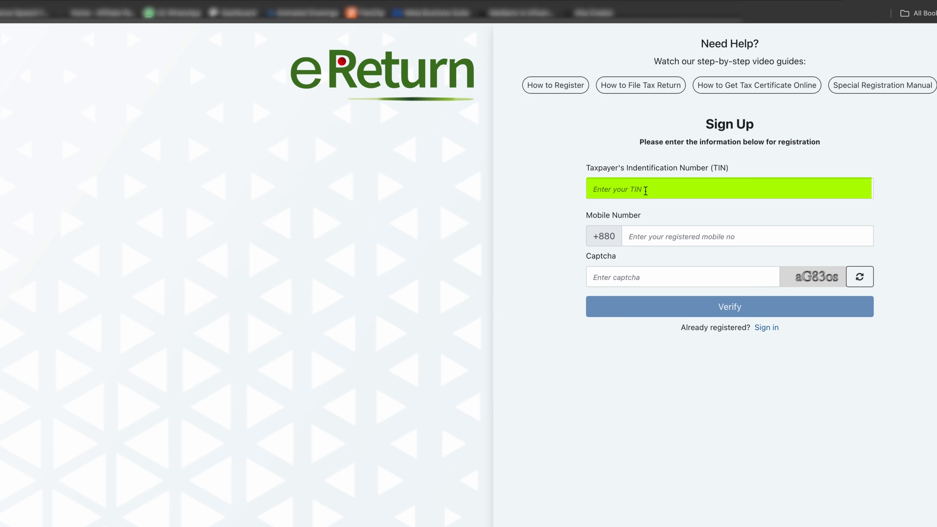
left_click(657, 242)
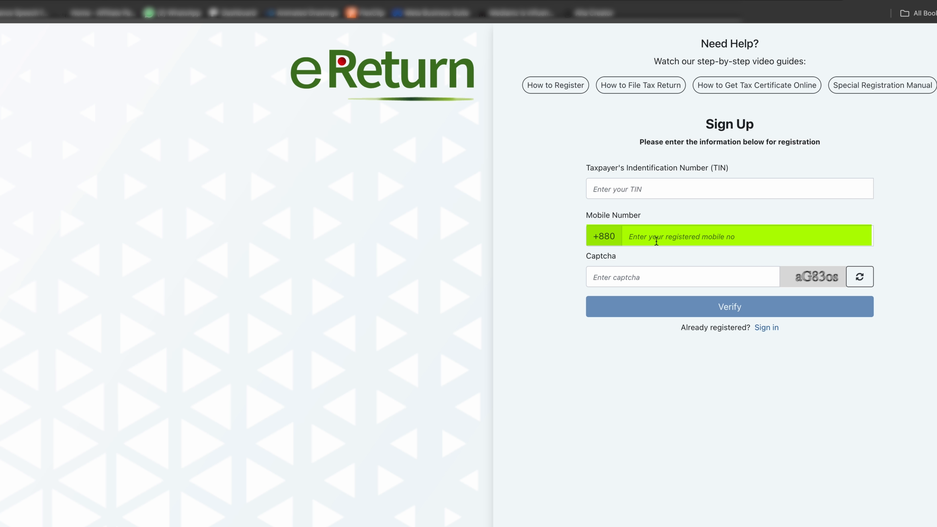
left_click(673, 277)
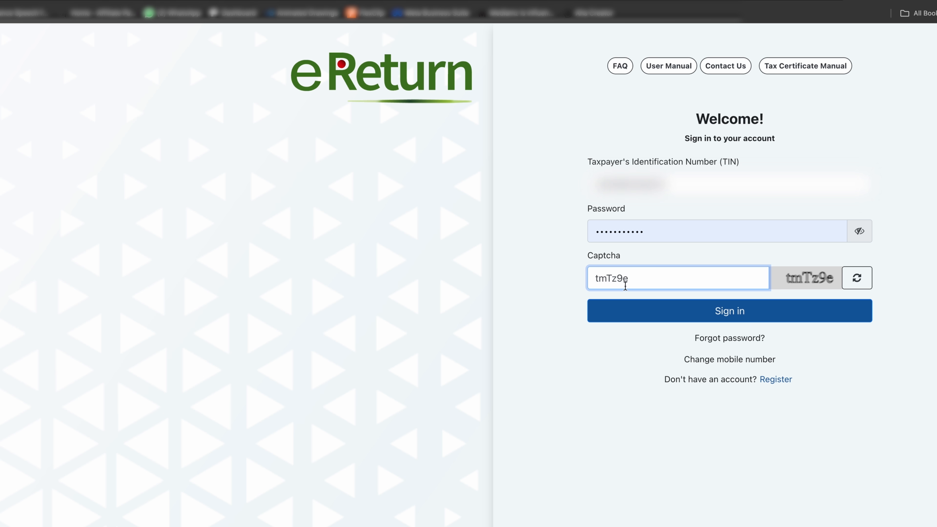
Sign in and start a Regular e-Return for assessment year 2025-2026.
left_click(695, 312)
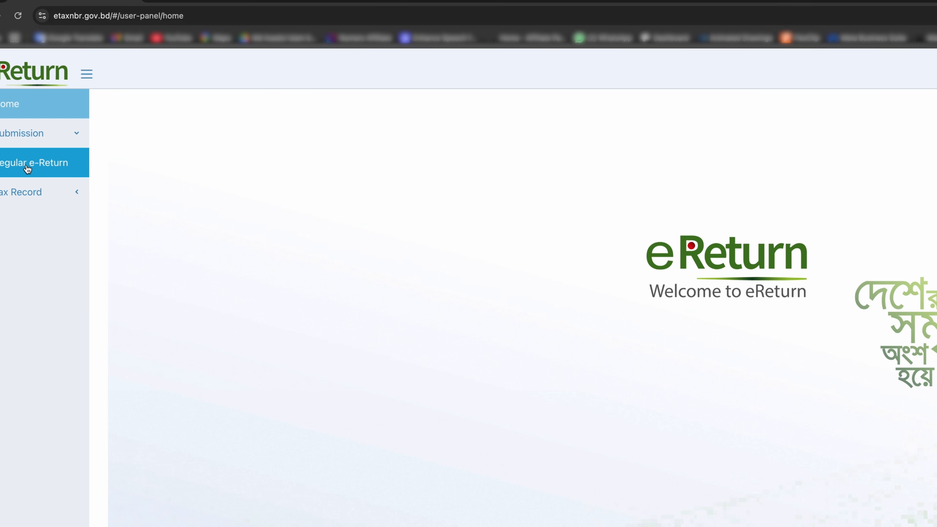
left_click(28, 169)
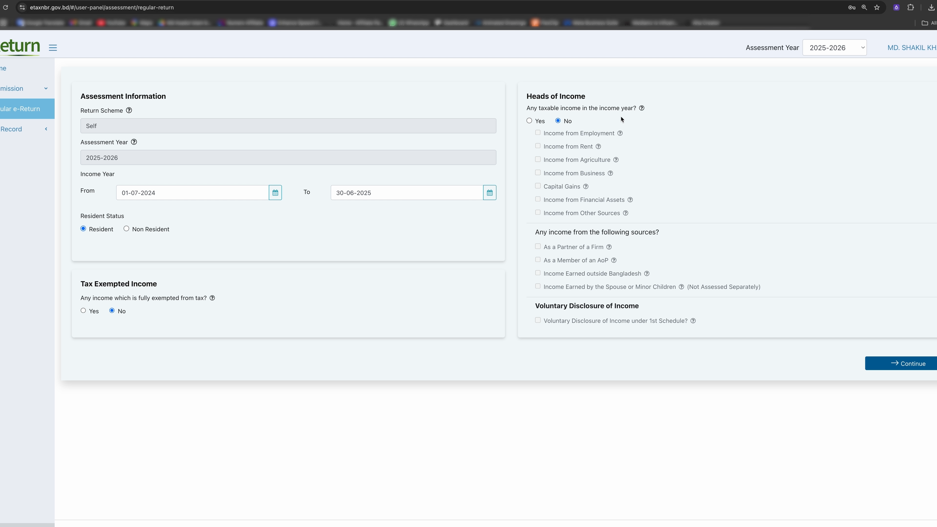
Remove the Rent income head, set taxable income to No, then save the assessment.
left_click(529, 121)
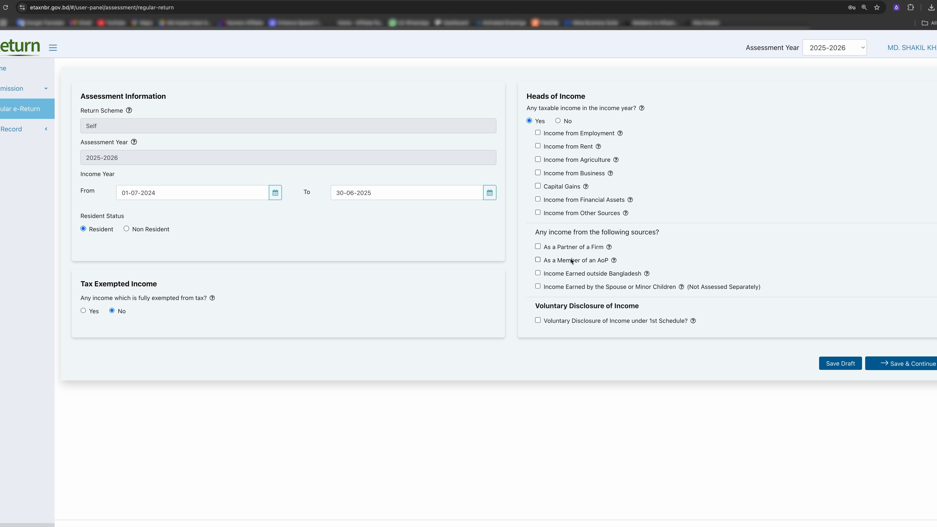
left_click(538, 147)
left_click(550, 113)
left_click(557, 121)
left_click(557, 114)
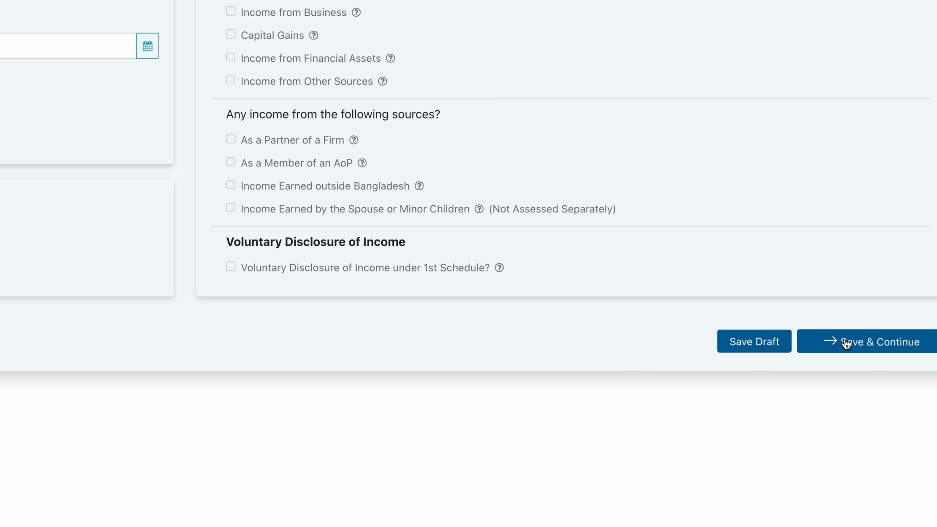
left_click(865, 346)
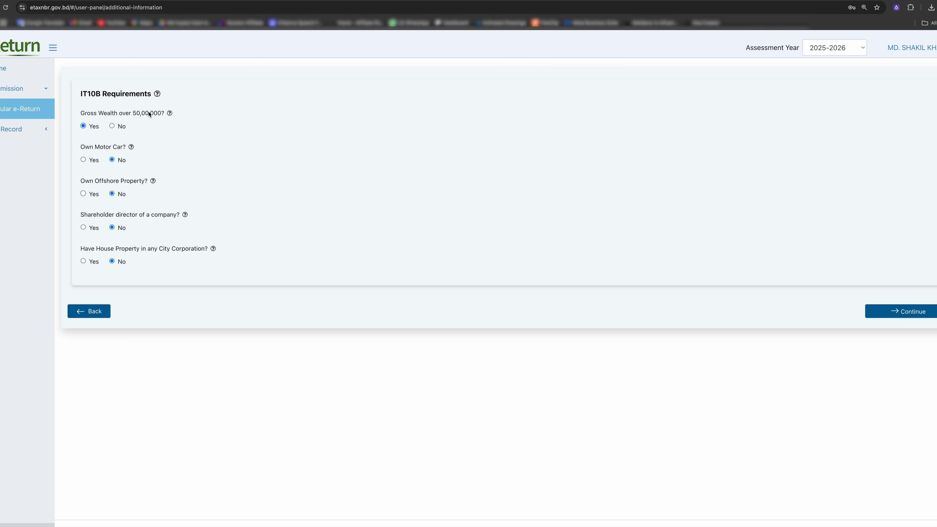
Answer No to Gross Wealth over 50,00,000 and save the IT10B answers.
left_click(112, 127)
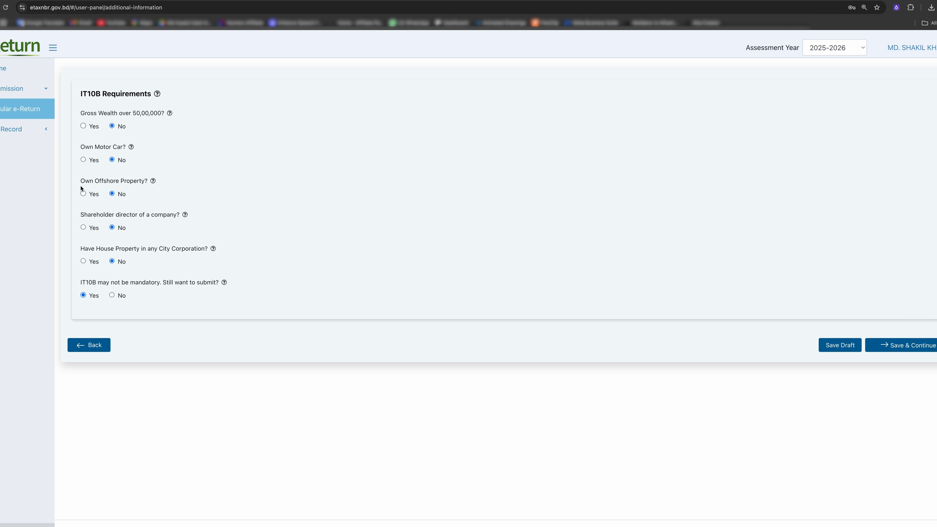
mouse_move(153, 181)
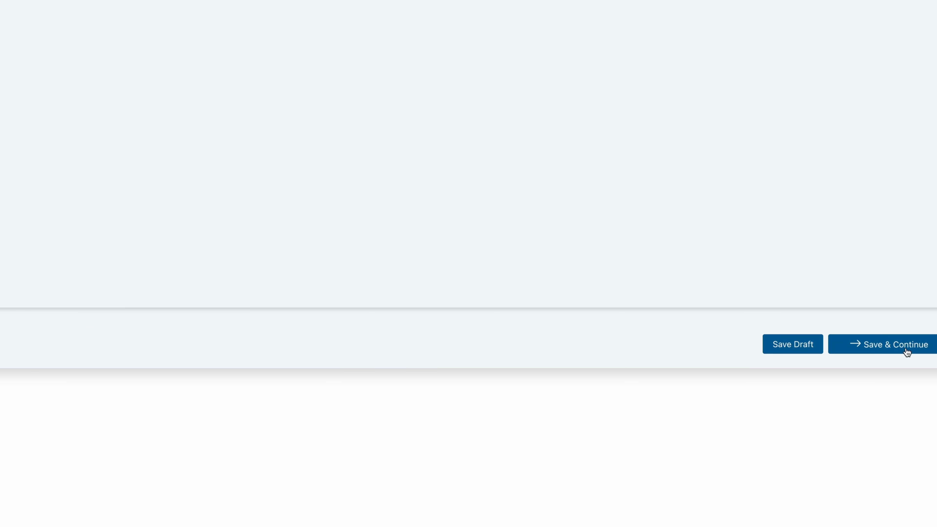
left_click(907, 353)
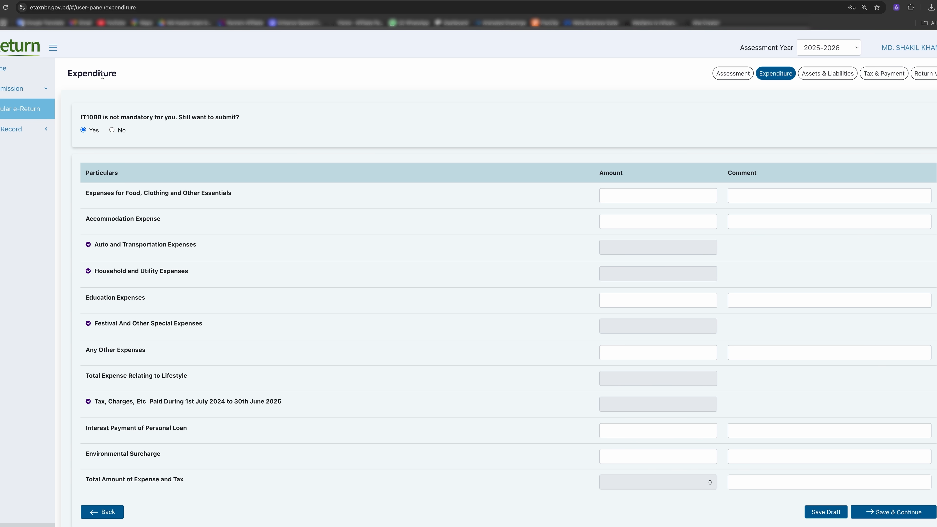
scroll(113, 177, "down", 1)
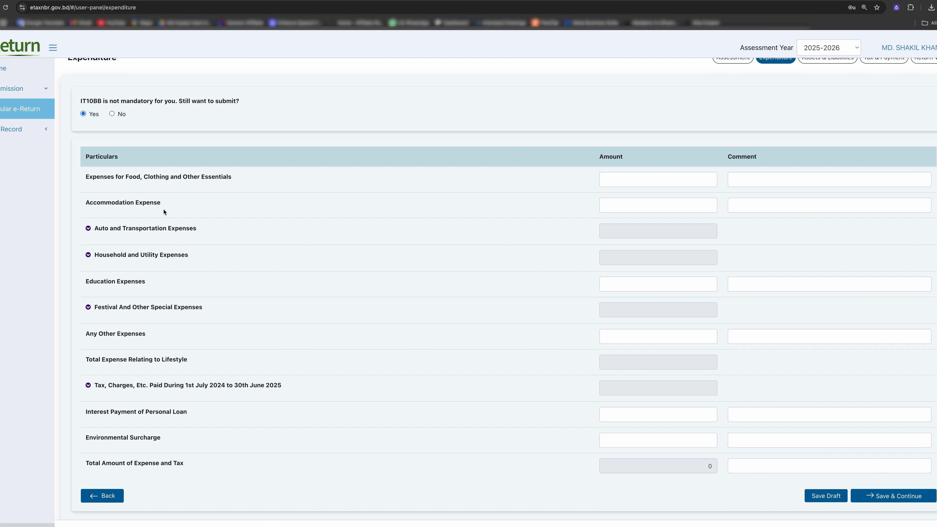
scroll(171, 208, "up", 1)
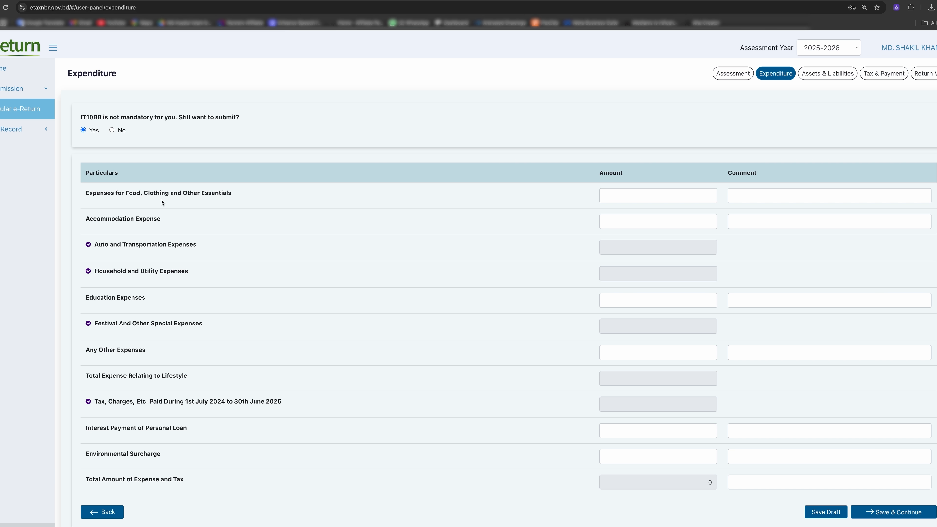
left_click(663, 201)
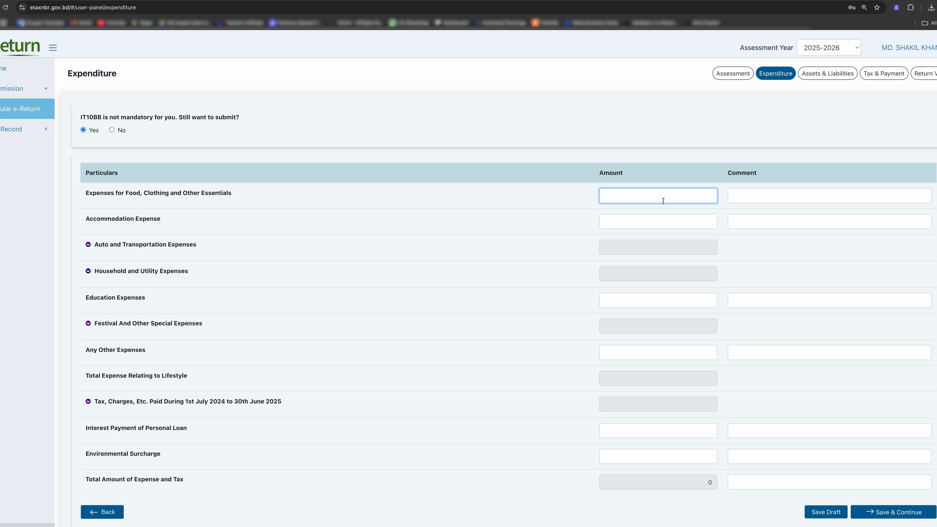
Record 10,000 for Food, Clothing and Other Essentials, commented 'Money given by father'.
type("0000")
left_click(793, 199)
type("Money given by father")
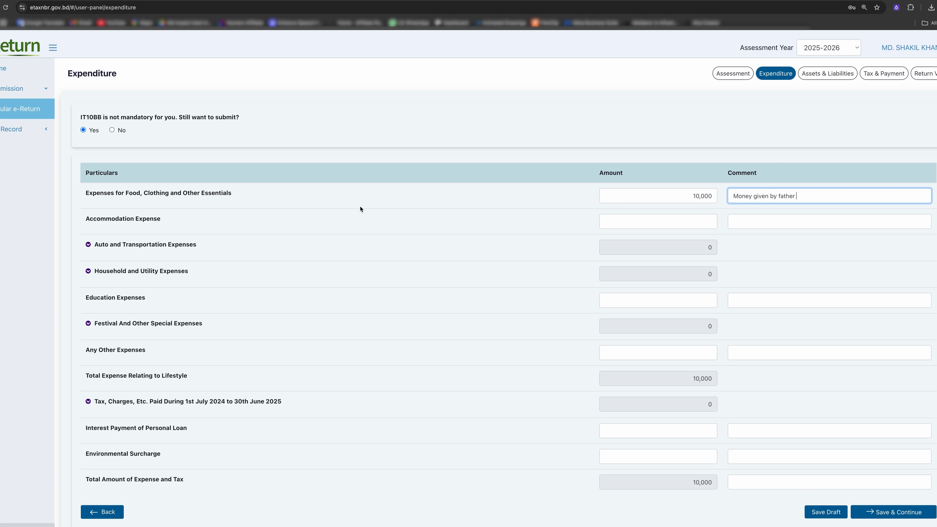
left_click(647, 226)
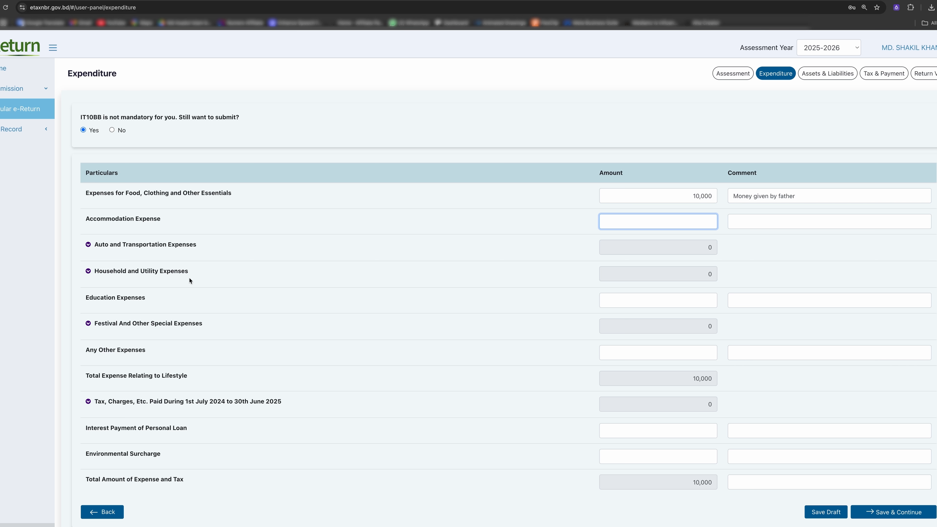
left_click(88, 245)
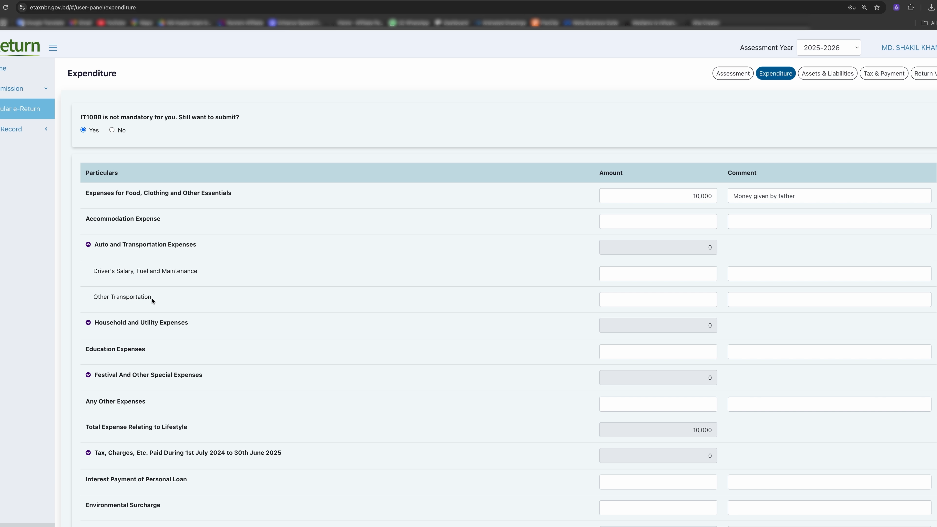
Enter 5,000 Other Transportation and 20,000 Education, reusing the father comment for Education.
left_click(654, 301)
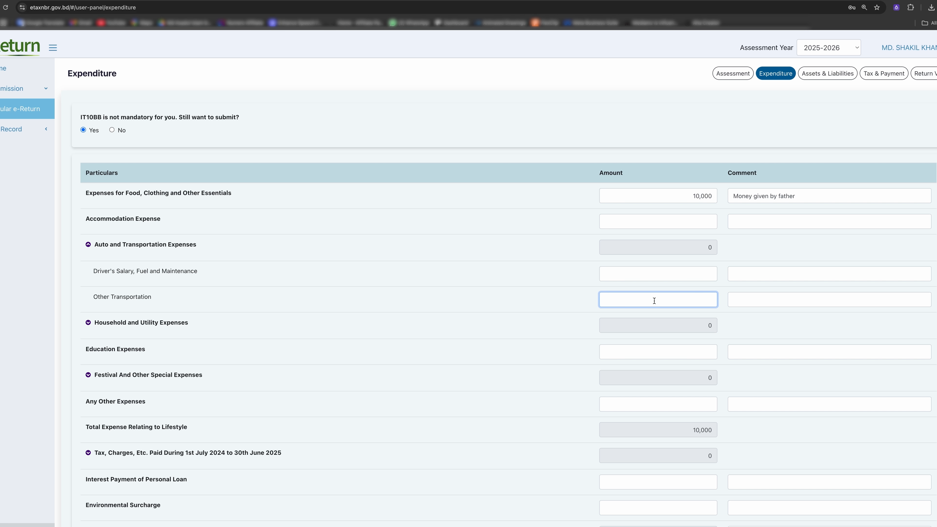
type("5000")
left_click(665, 355)
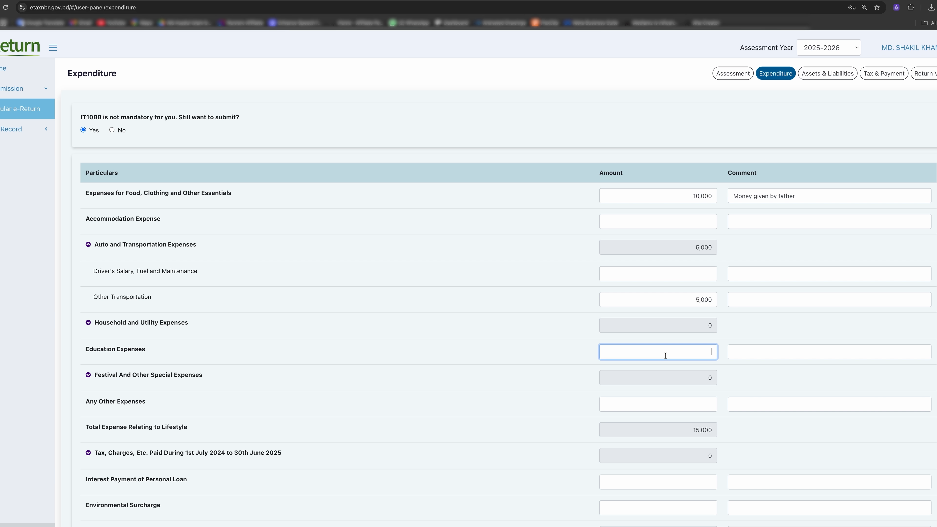
type("20000")
left_click_drag(818, 196, 719, 199)
key("super+c")
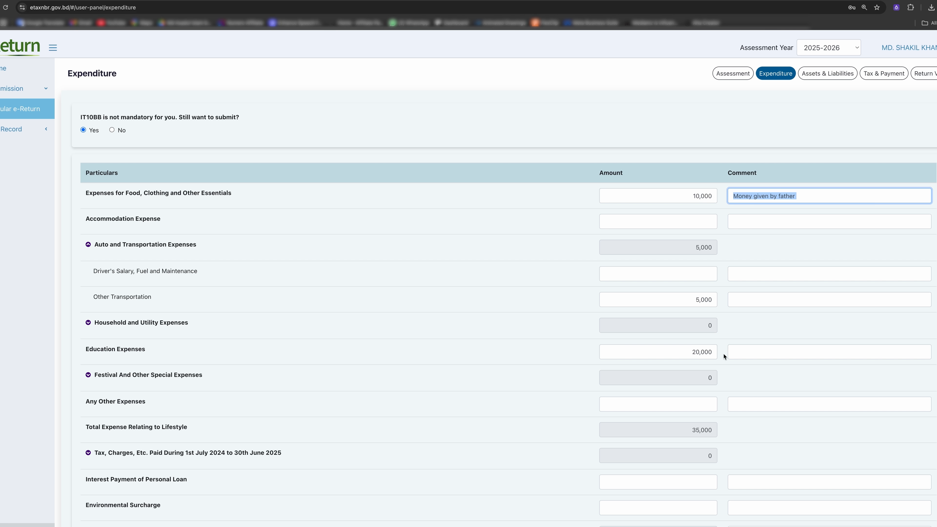
left_click(757, 355)
key("super+v")
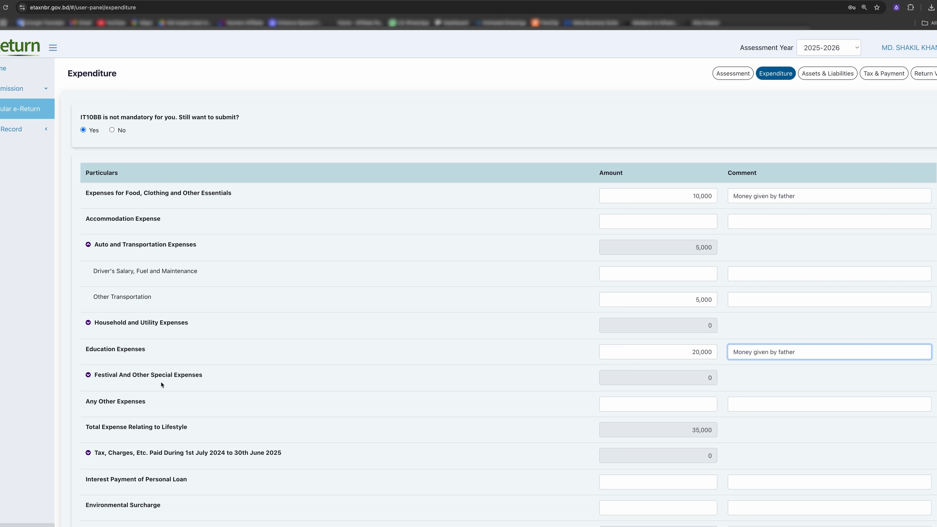
Fill Any Other Expenses with 5,000, bringing the total expense to 40,000.
scroll(165, 403, "down", 2)
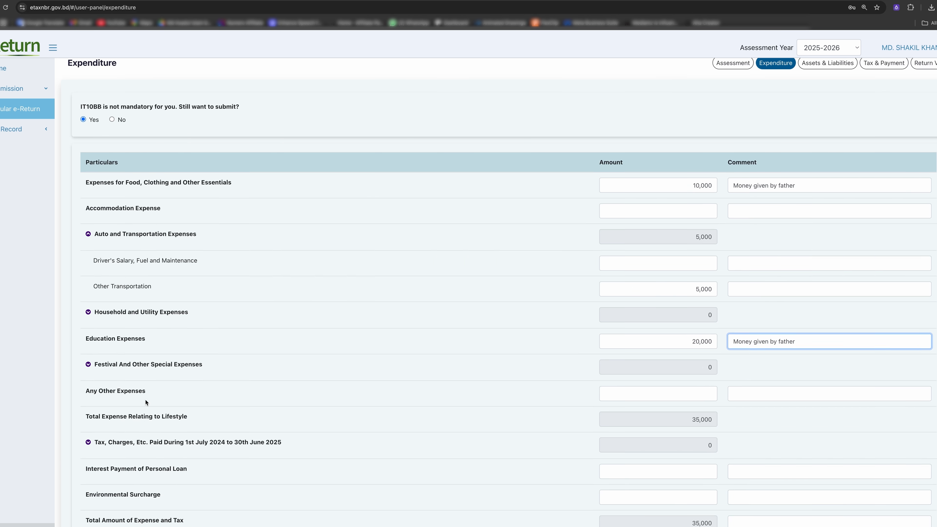
scroll(143, 394, "down", 1)
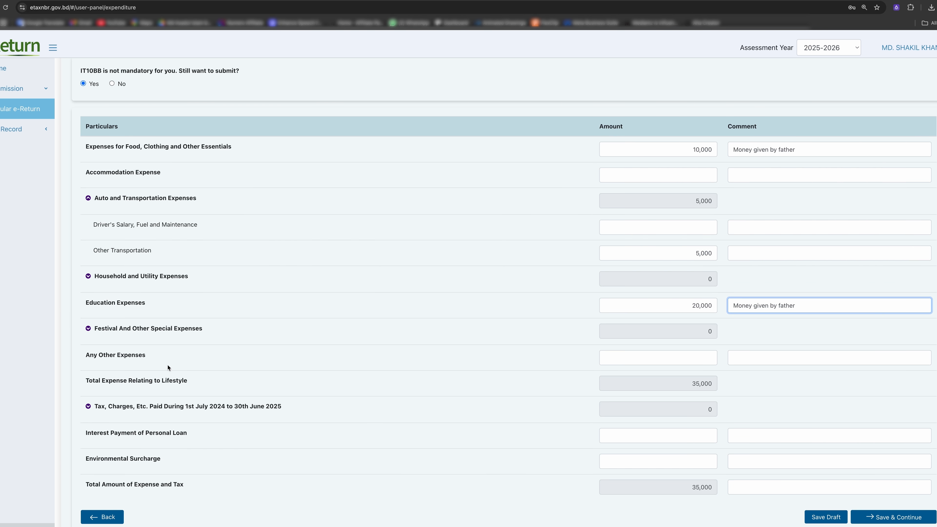
left_click(696, 359)
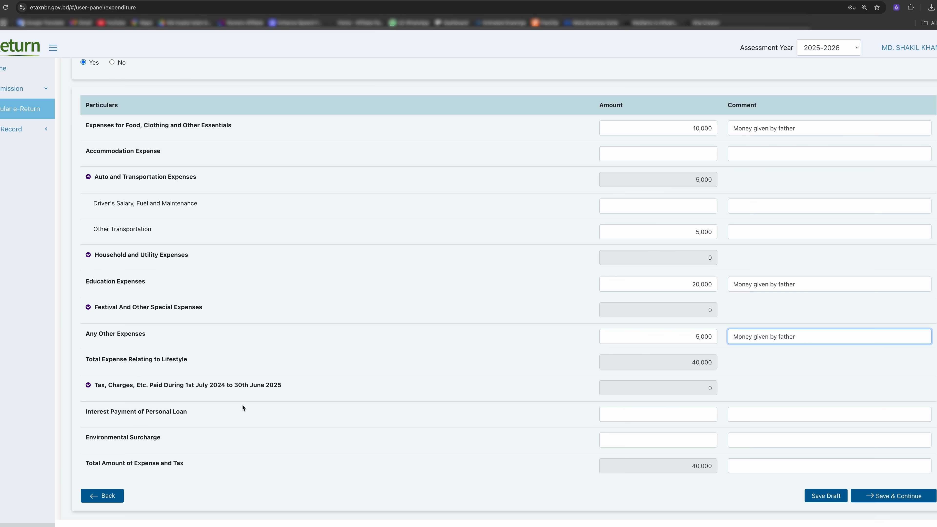
left_click(89, 385)
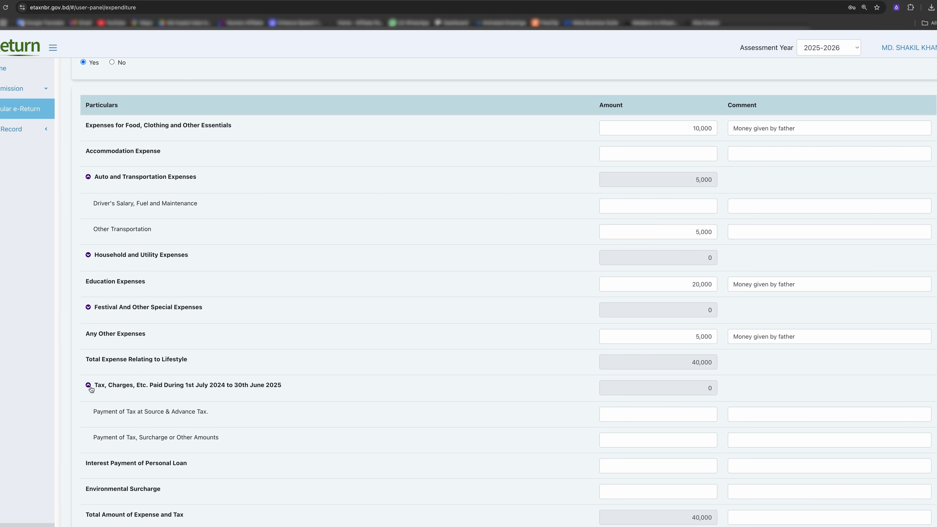
Collapse the Tax and Charges section and return to the top of the expenditure list.
left_click(89, 386)
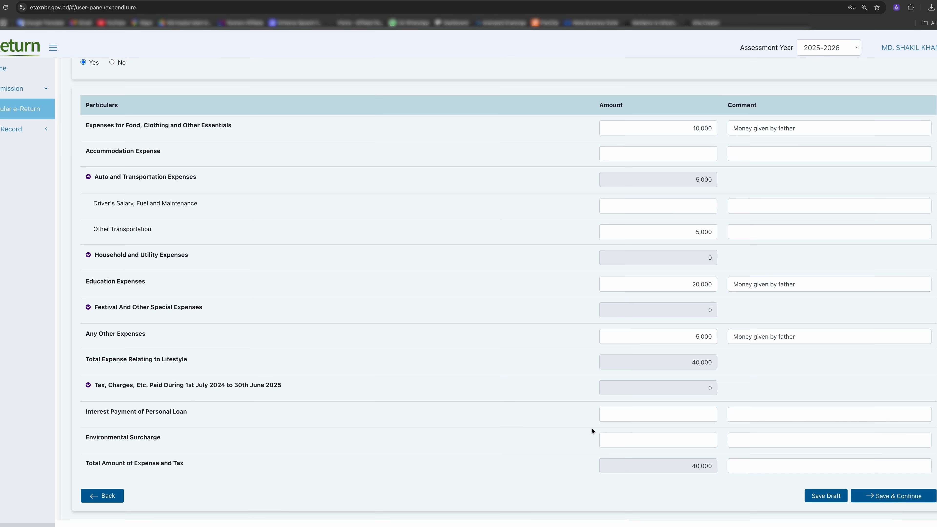
scroll(680, 256, "up", 1)
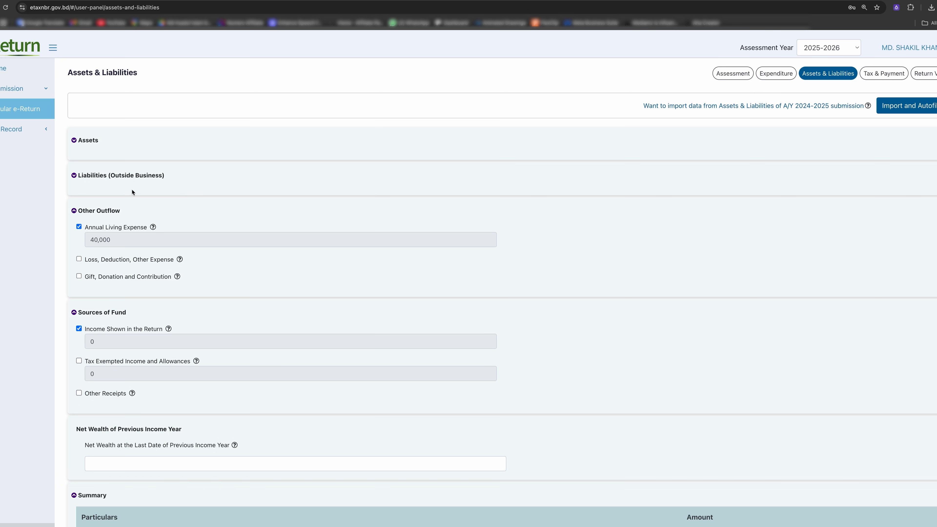
Add a Gold item under Gold, Diamond, Gems, acquired as a Gift.
left_click(75, 140)
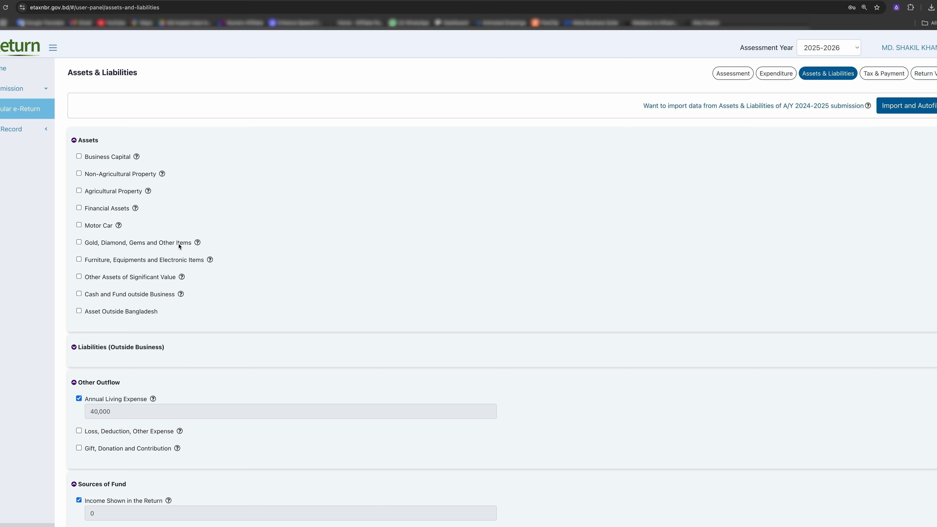
left_click(79, 243)
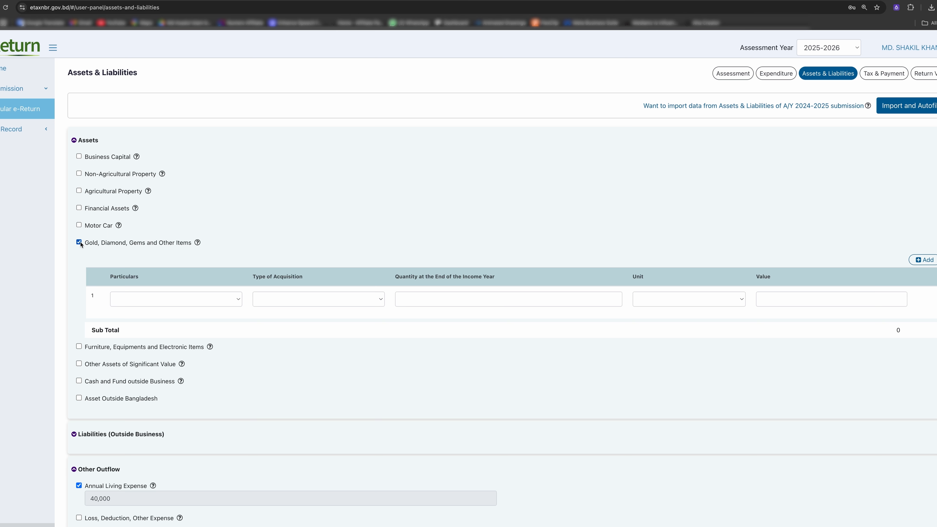
left_click(226, 298)
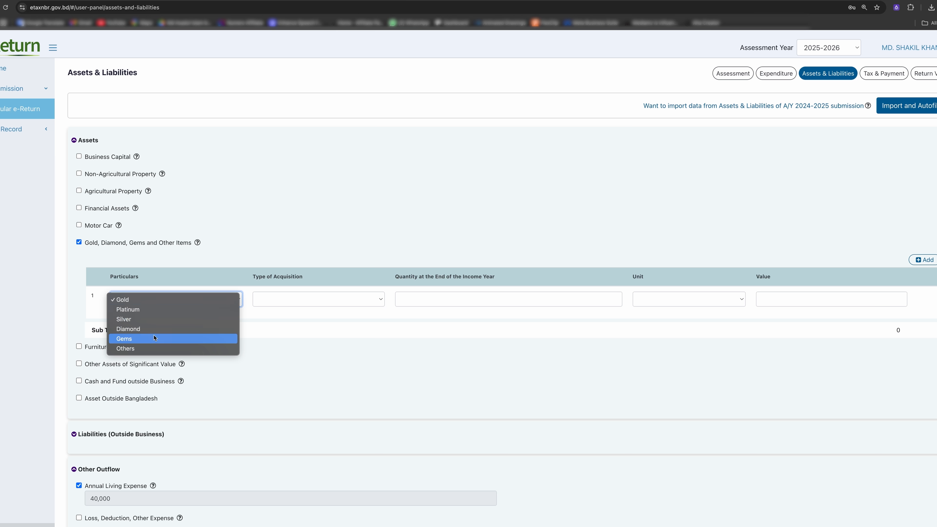
left_click(186, 300)
left_click(338, 304)
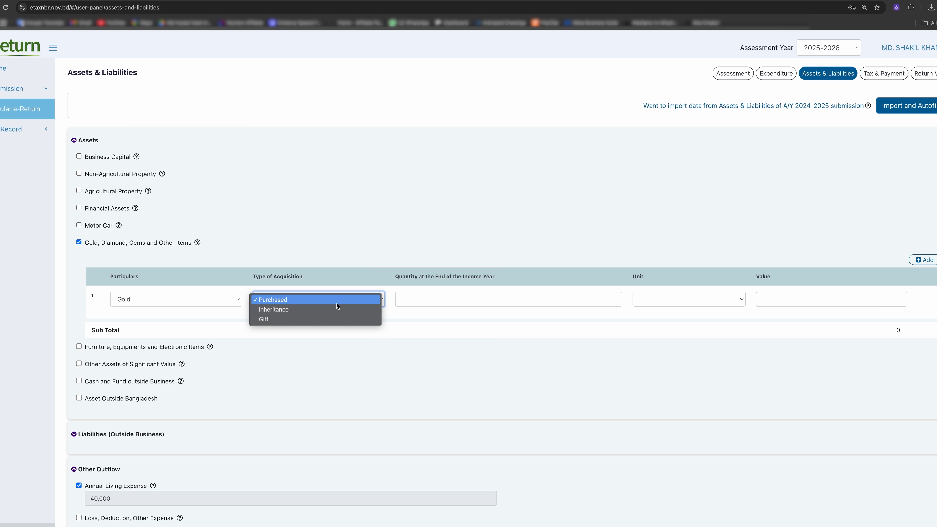
left_click(295, 319)
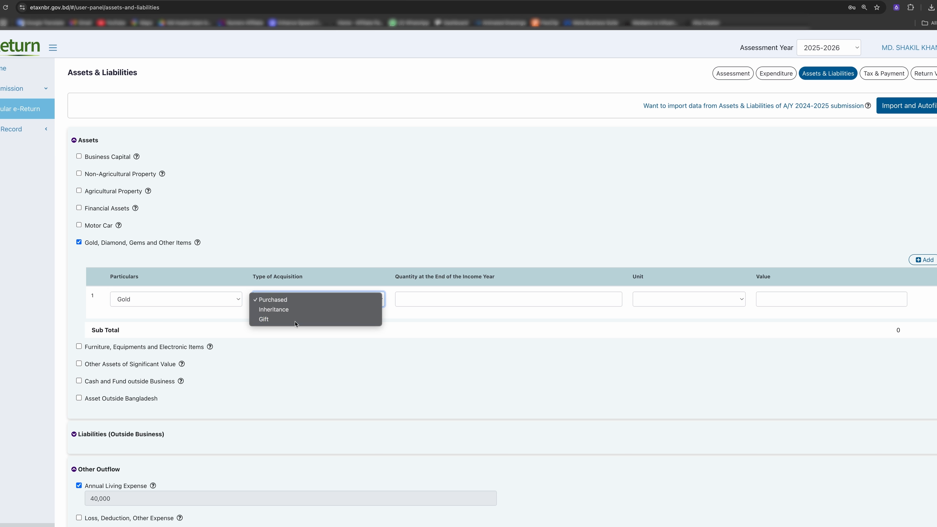
Set the gold quantity to 10 Bhori with a value of 0.
left_click(424, 299)
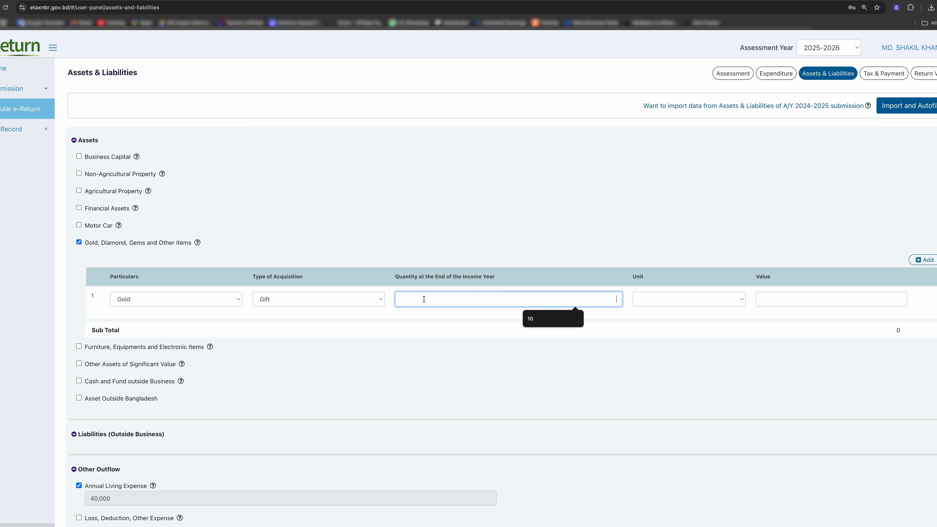
type("10")
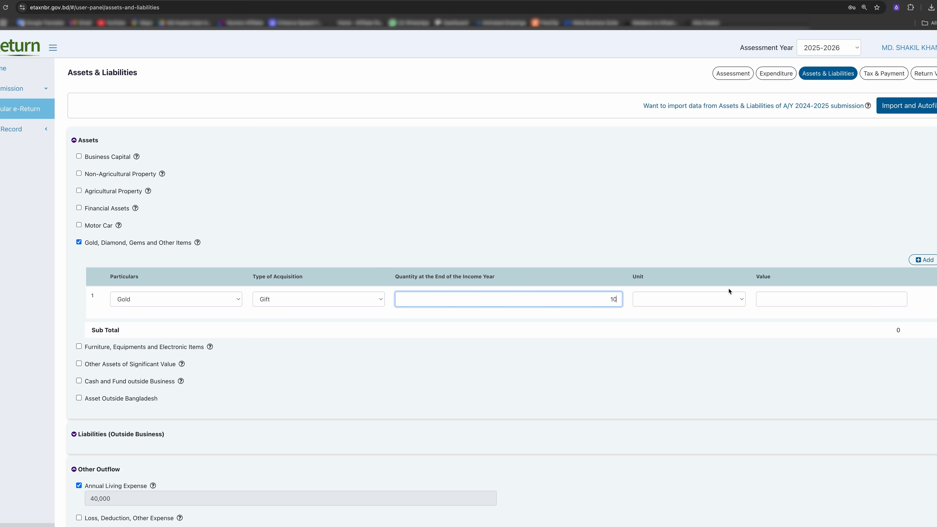
left_click(730, 298)
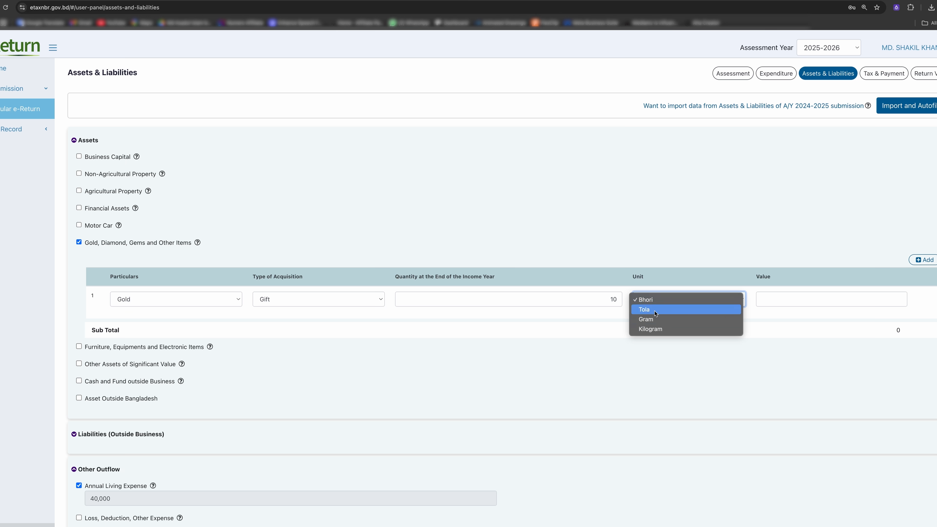
left_click(707, 280)
left_click(686, 299)
left_click(783, 299)
left_click(782, 298)
left_click(861, 319)
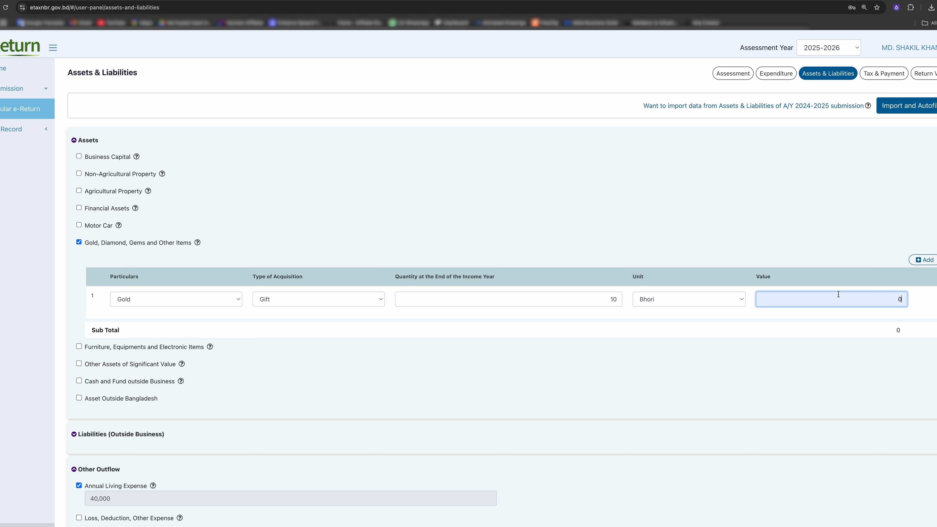
Swap the Gold category for Furniture, Equipments and Electronic Items.
left_click(79, 242)
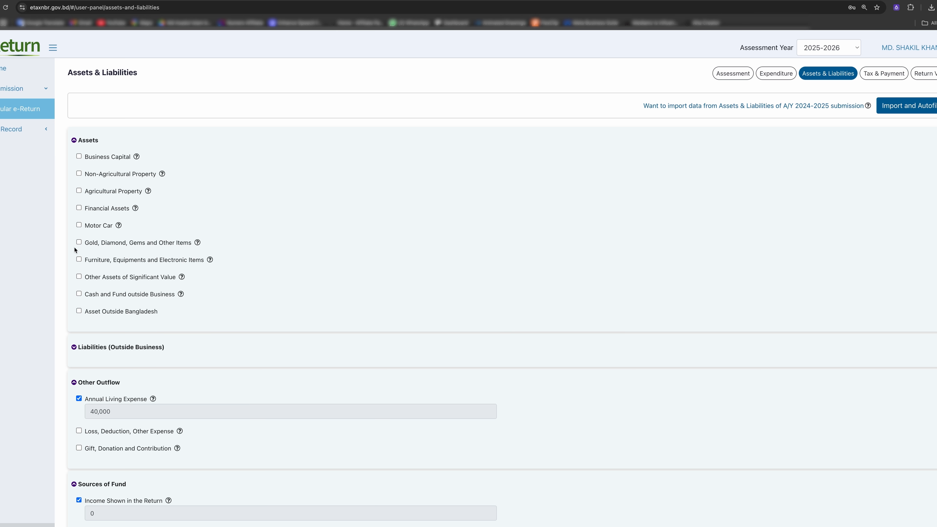
left_click(79, 260)
left_click(79, 260)
left_click(79, 260)
Enter one Smartphone received as a Gift, value 0, then collapse Assets.
left_click(253, 320)
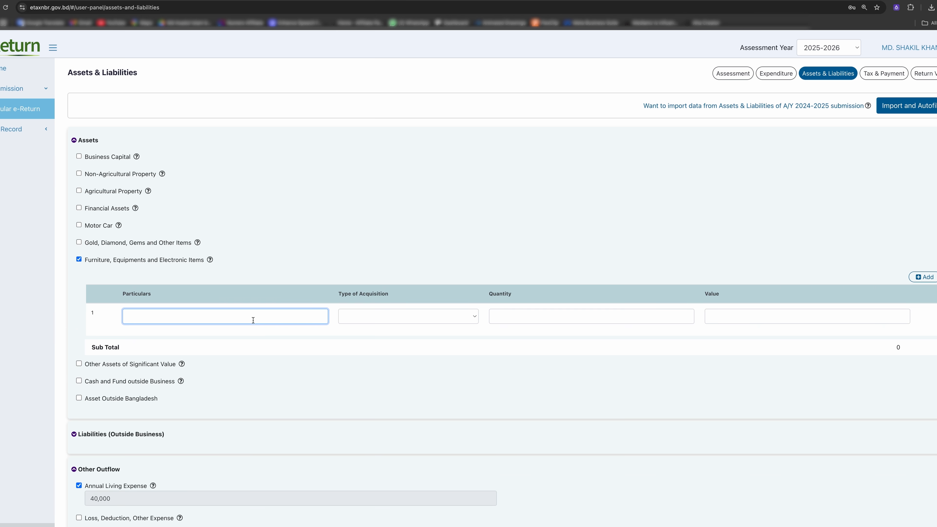
type("Smartphone")
left_click(368, 316)
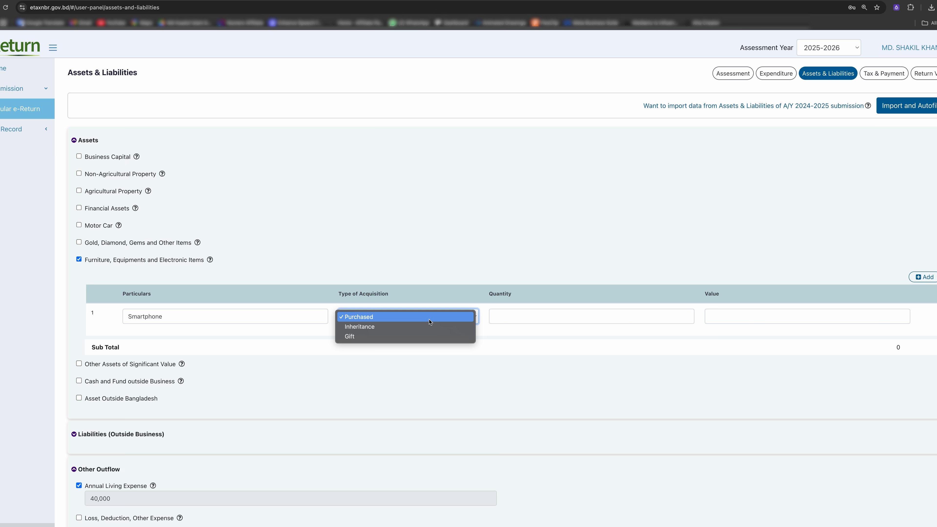
left_click(366, 336)
left_click(612, 320)
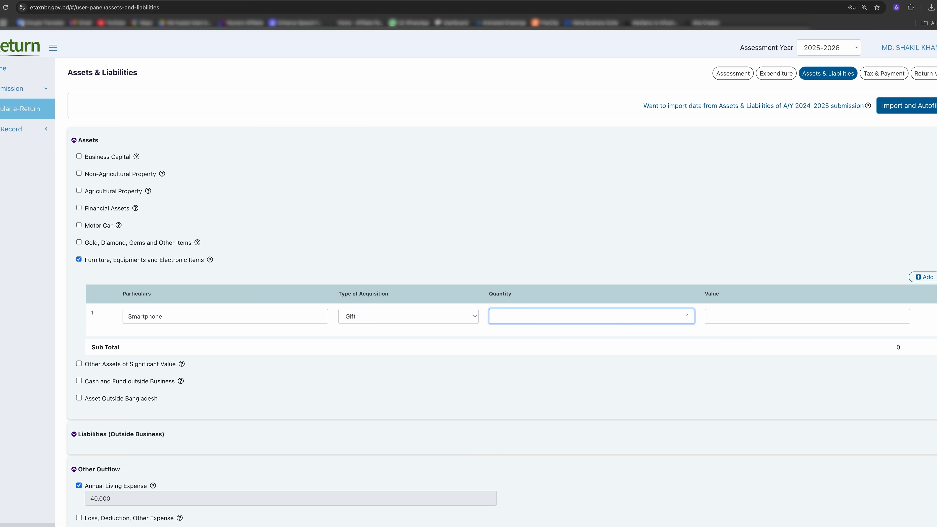
left_click(758, 321)
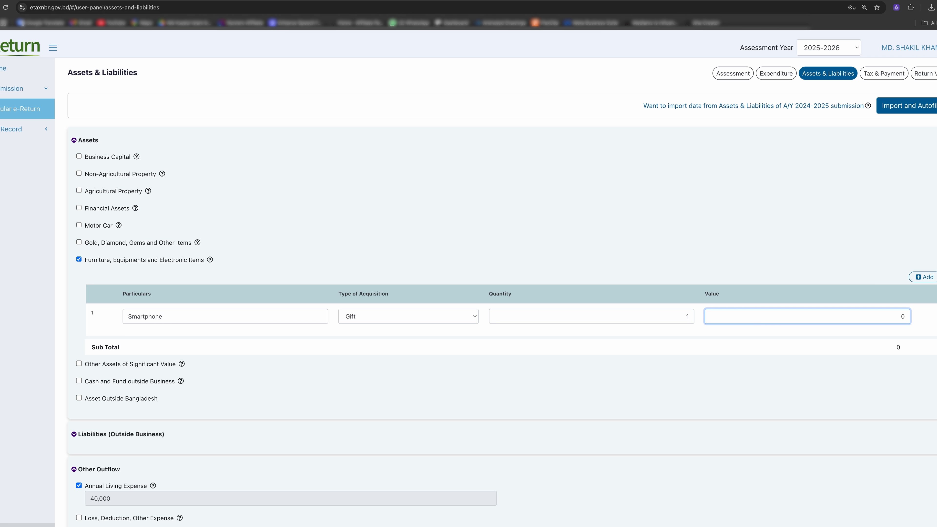
left_click(198, 421)
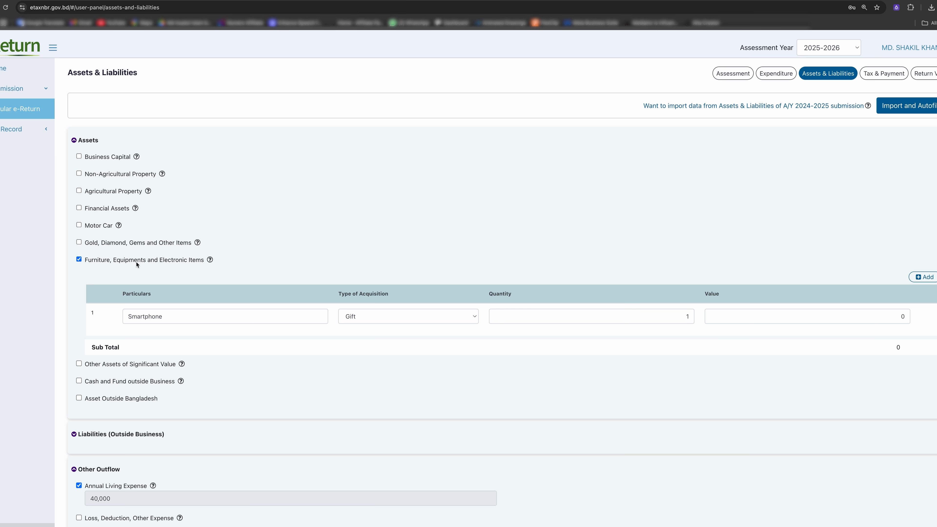
left_click(85, 140)
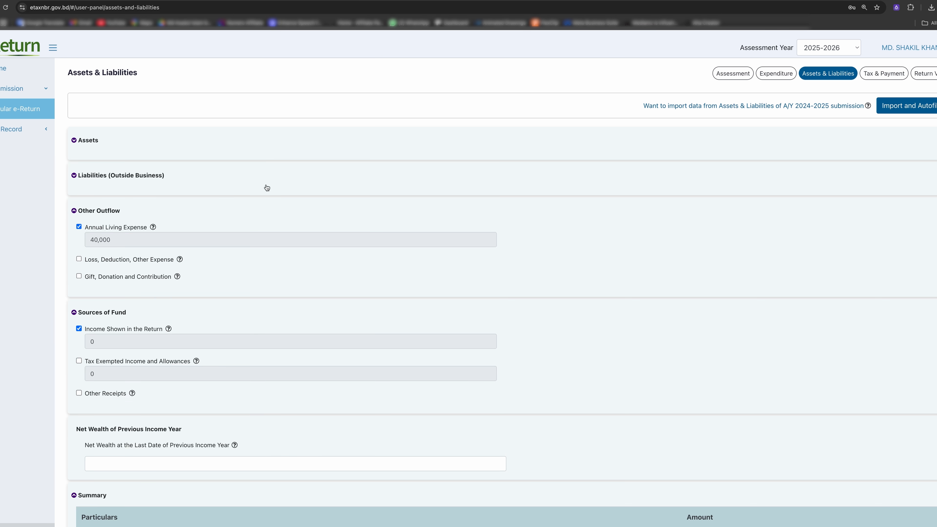
left_click(75, 177)
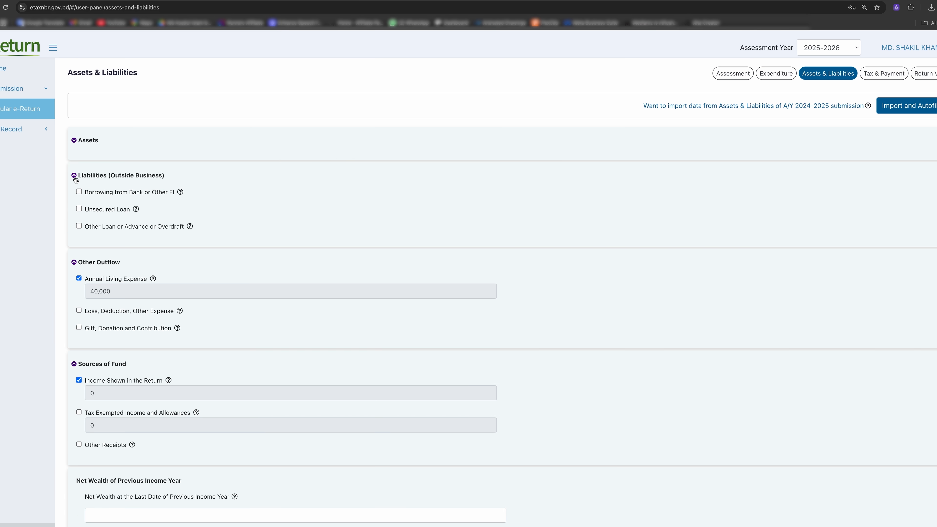
left_click(74, 177)
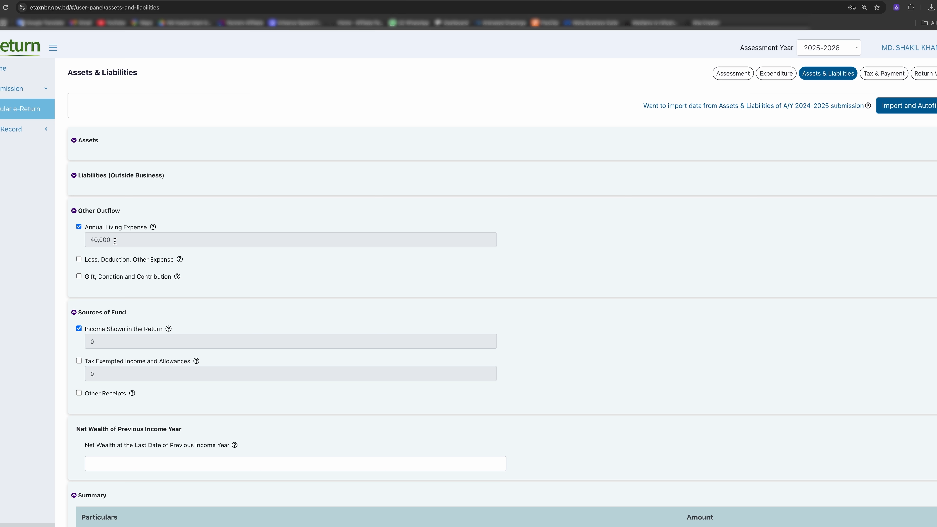
scroll(96, 371, "down", 3)
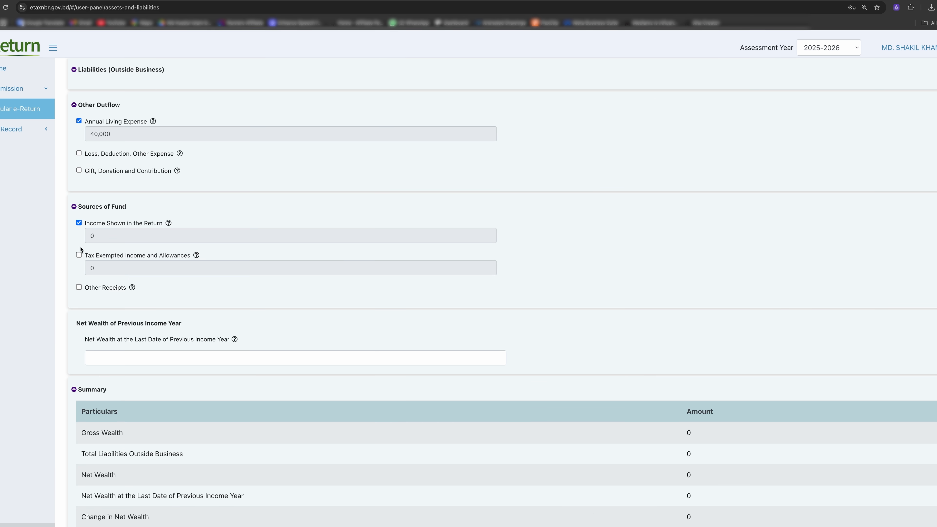
scroll(242, 245, "up", 3)
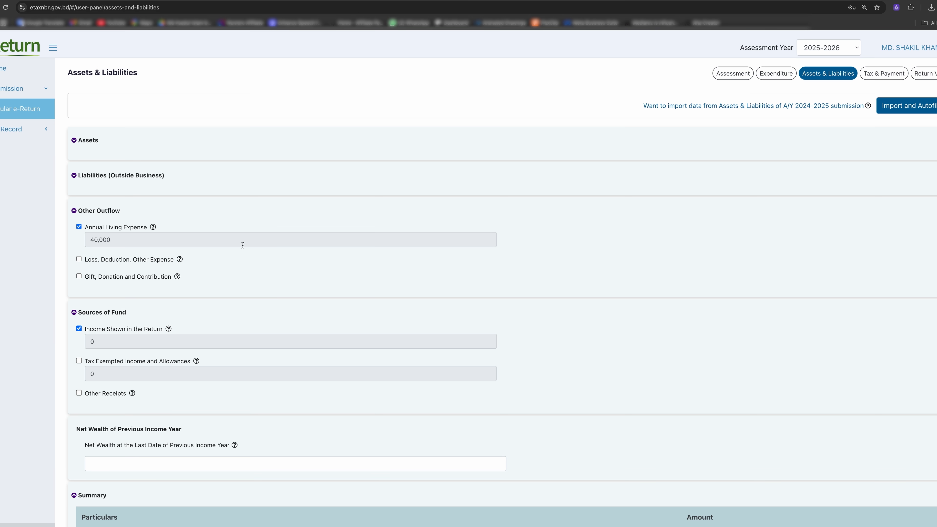
scroll(136, 335, "down", 2)
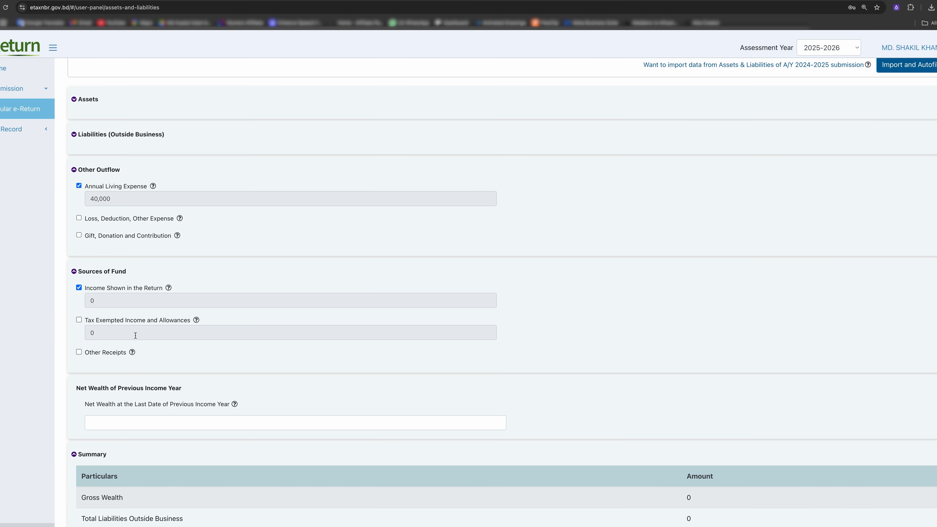
scroll(135, 335, "up", 1)
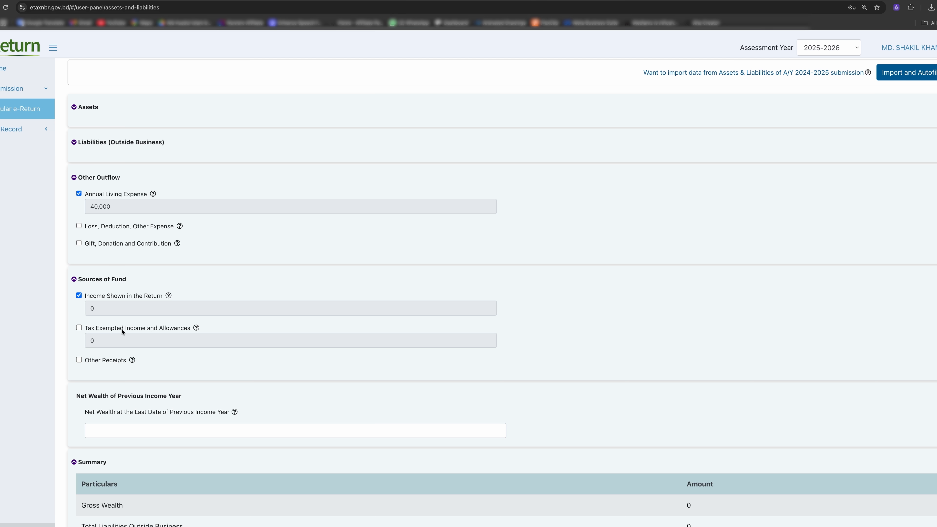
Add a 40,000 Other Receipt with particulars 'Money given by father'.
left_click(79, 360)
scroll(202, 364, "down", 2)
left_click(226, 374)
type("Money given by father")
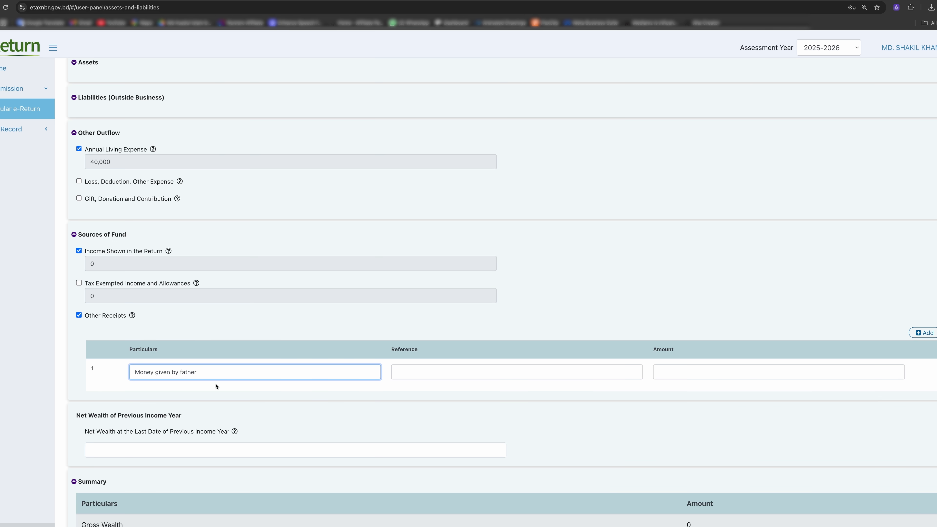
left_click(440, 368)
left_click(700, 371)
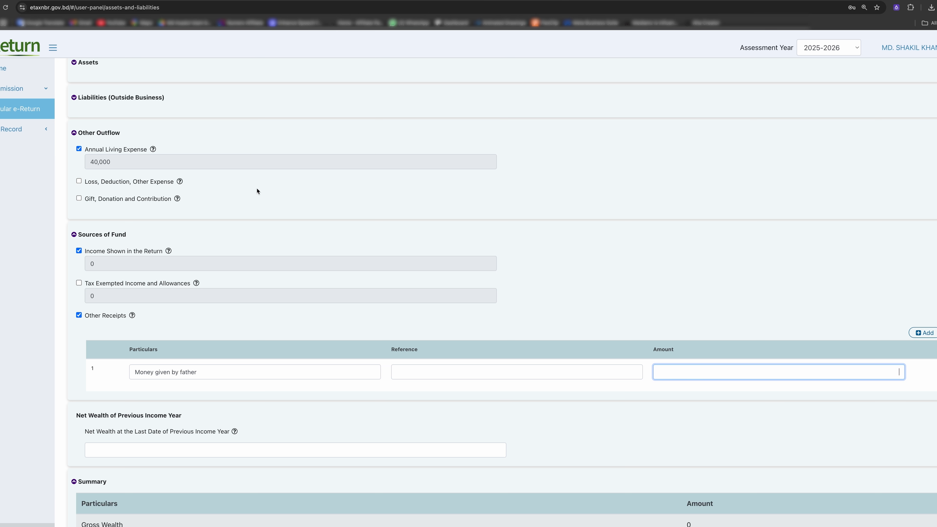
type("40,000")
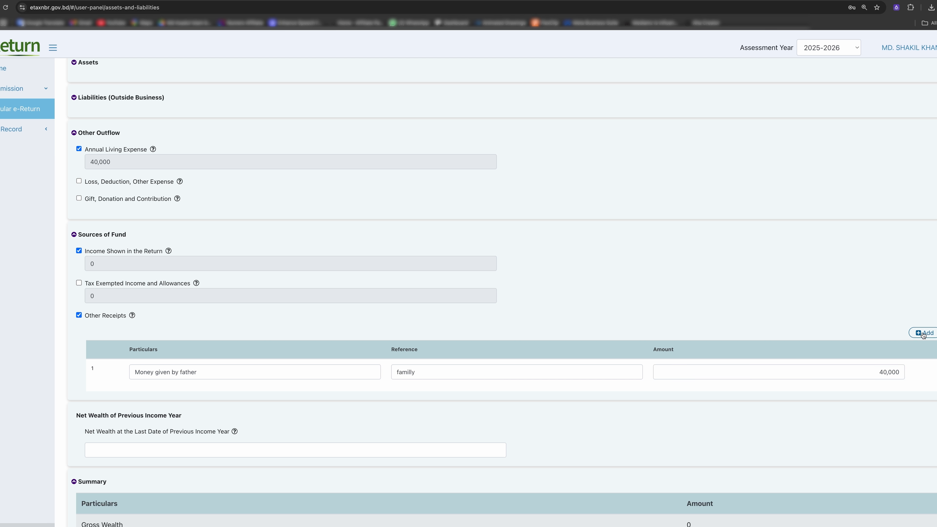
Delete the blank second Other Receipts row and save Assets & Liabilities.
left_click(923, 334)
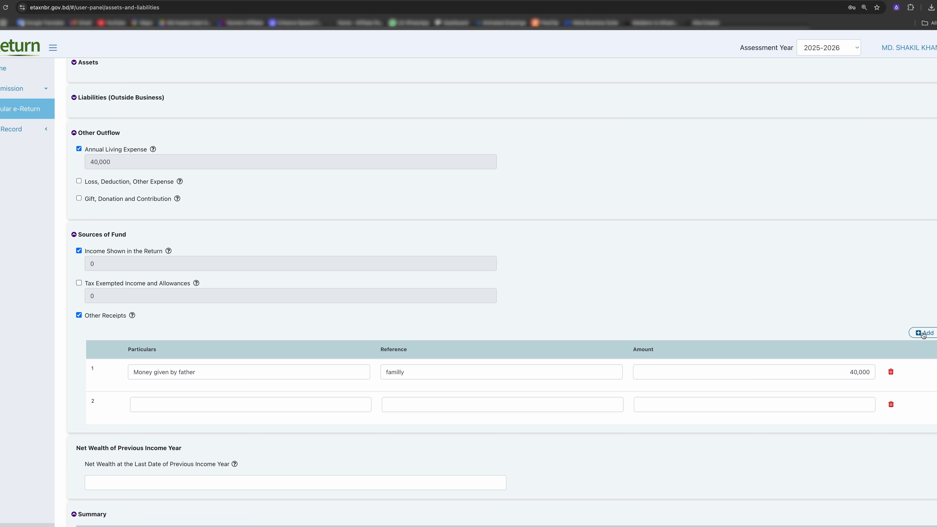
left_click(891, 404)
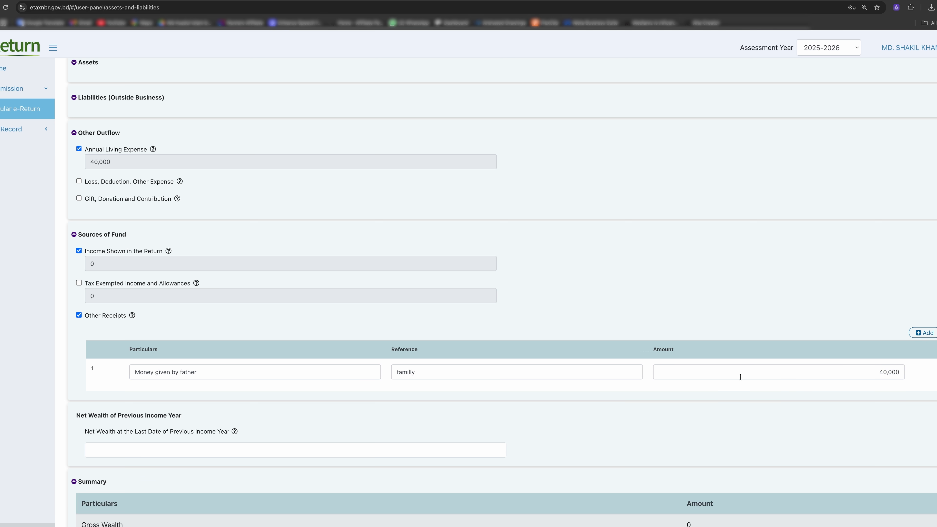
scroll(567, 412, "down", 1)
scroll(702, 409, "down", 4)
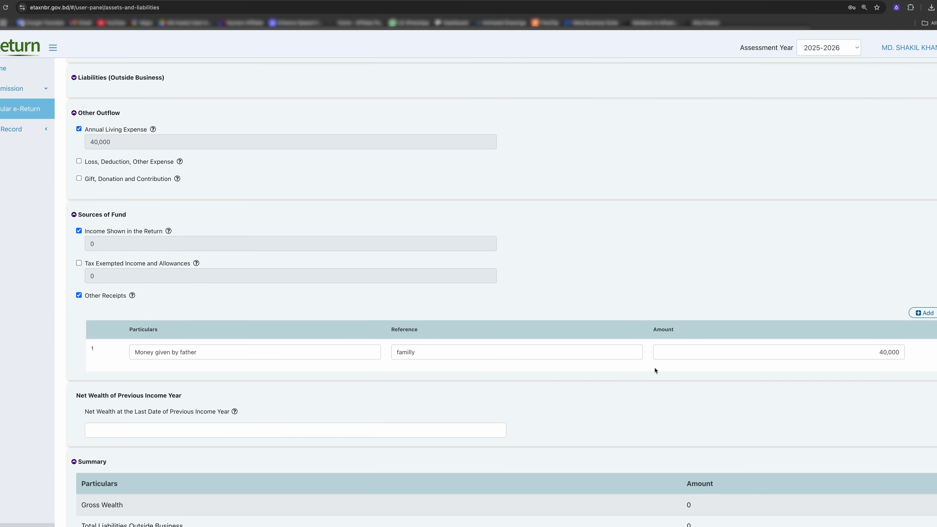
scroll(240, 229, "up", 1)
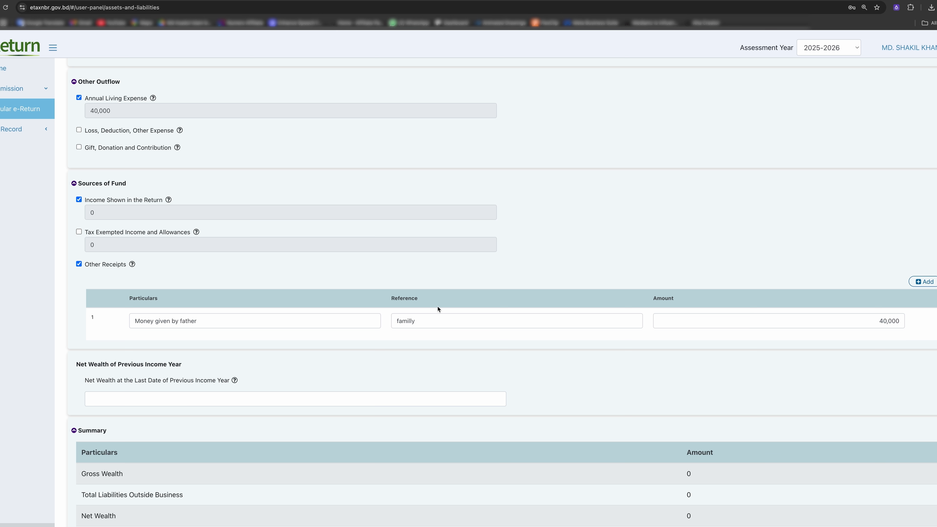
scroll(438, 306, "down", 5)
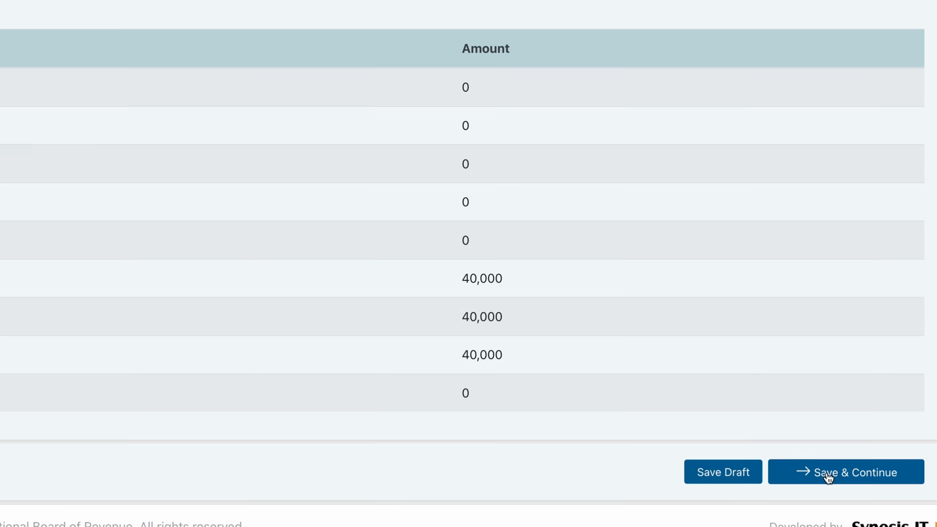
left_click(889, 500)
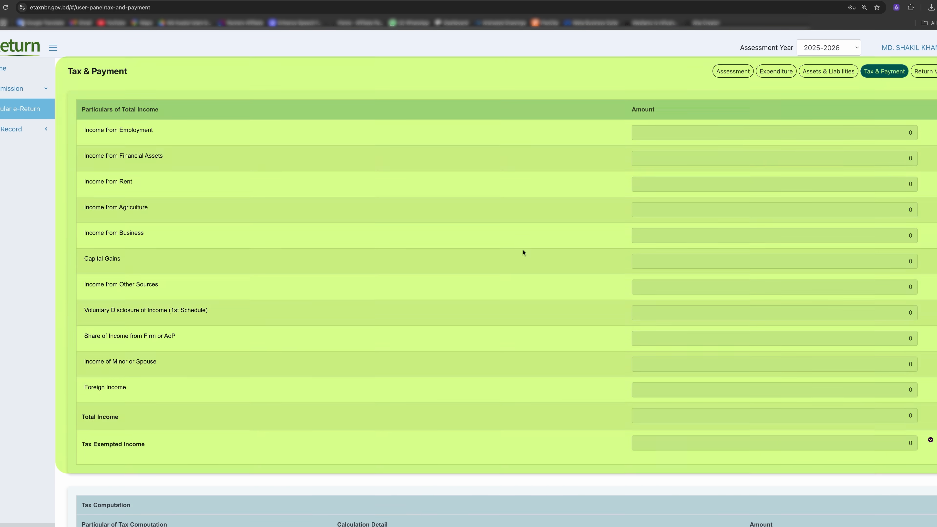
Review the Tax & Payment figures showing 0 payable and proceed to the online return.
scroll(539, 275, "down", 10)
scroll(539, 275, "down", 8)
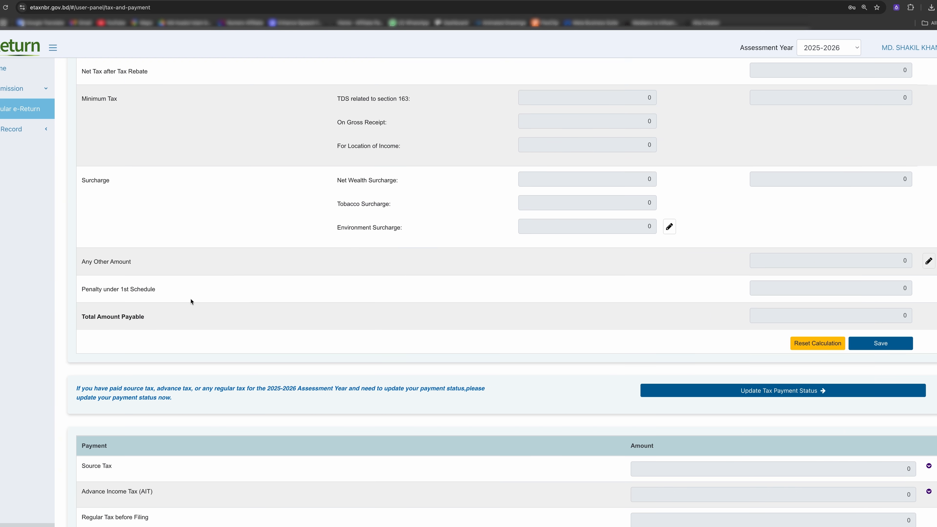
scroll(191, 301, "down", 10)
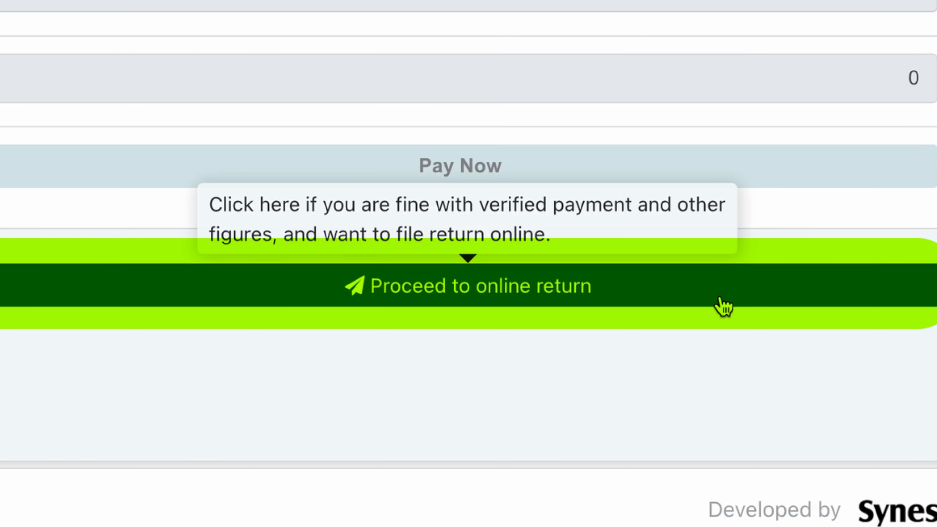
left_click(723, 306)
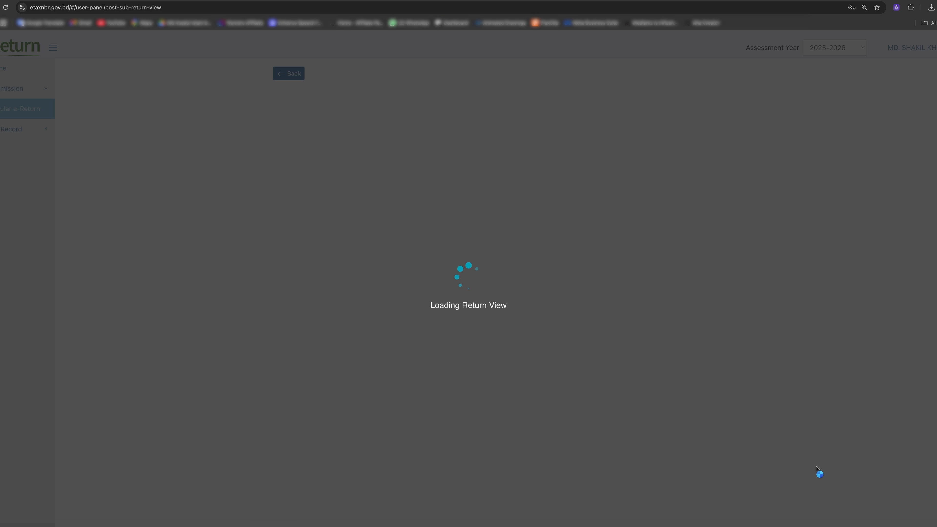
Submit the 2025-2026 return from the bottom of the Return View and confirm the warning.
scroll(621, 201, "down", 5)
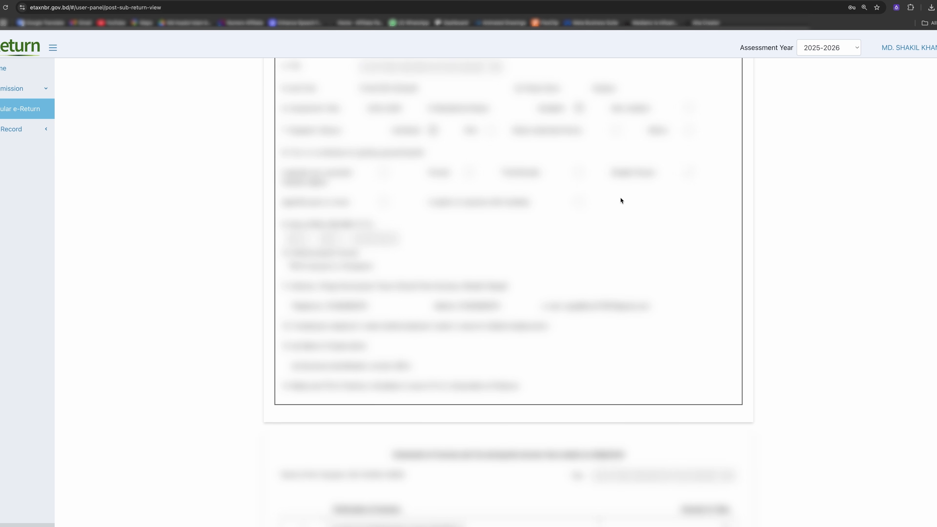
scroll(621, 201, "down", 20)
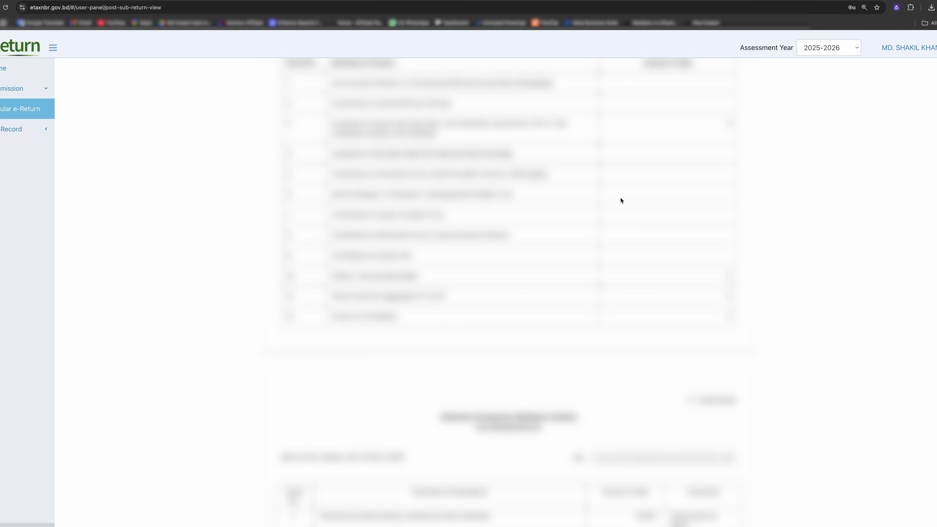
scroll(621, 201, "down", 20)
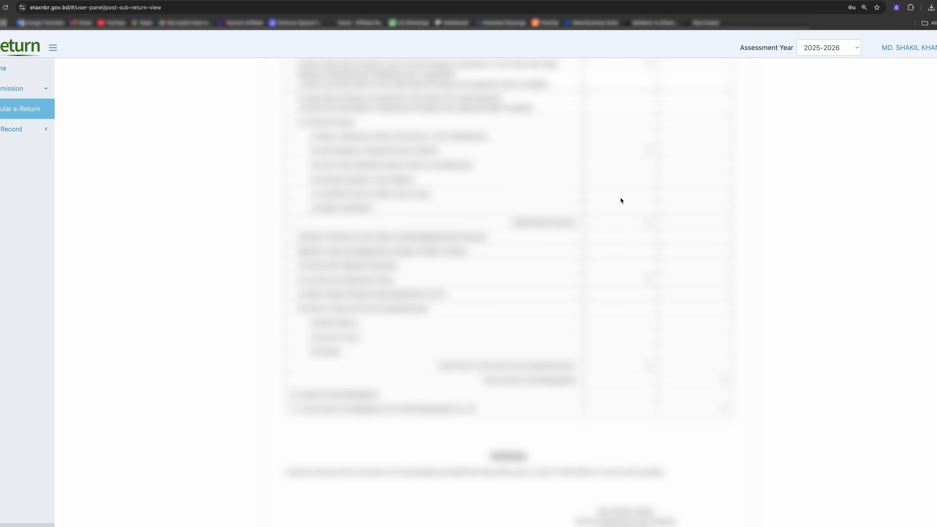
scroll(621, 201, "down", 10)
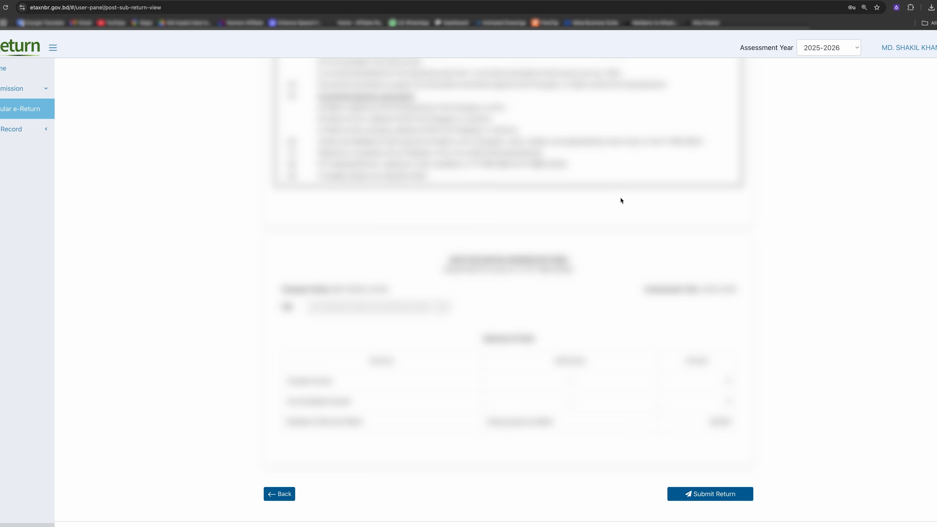
scroll(621, 201, "up", 2)
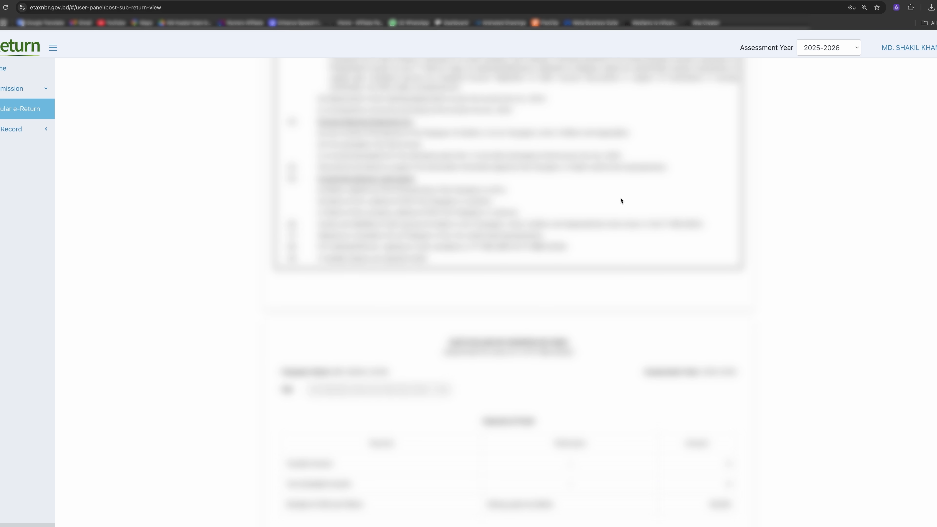
scroll(621, 201, "down", 3)
scroll(623, 236, "up", 5)
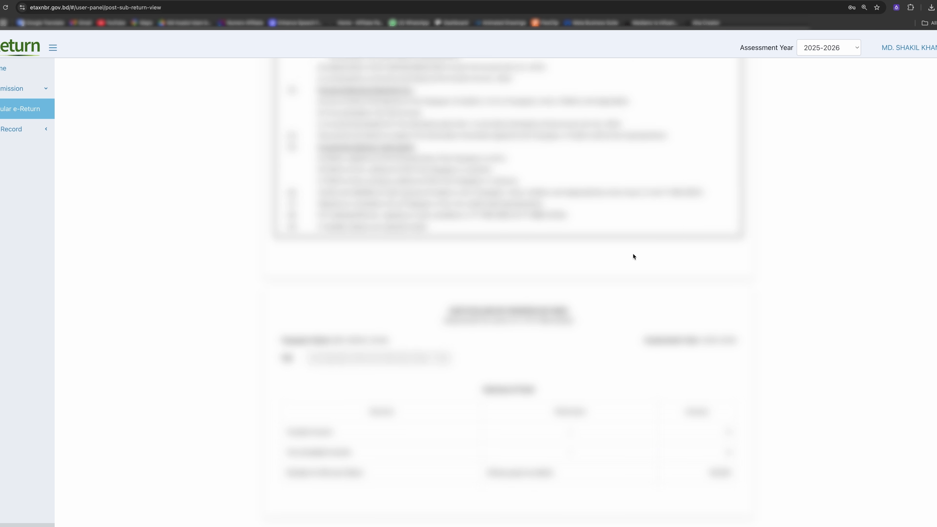
scroll(633, 256, "down", 5)
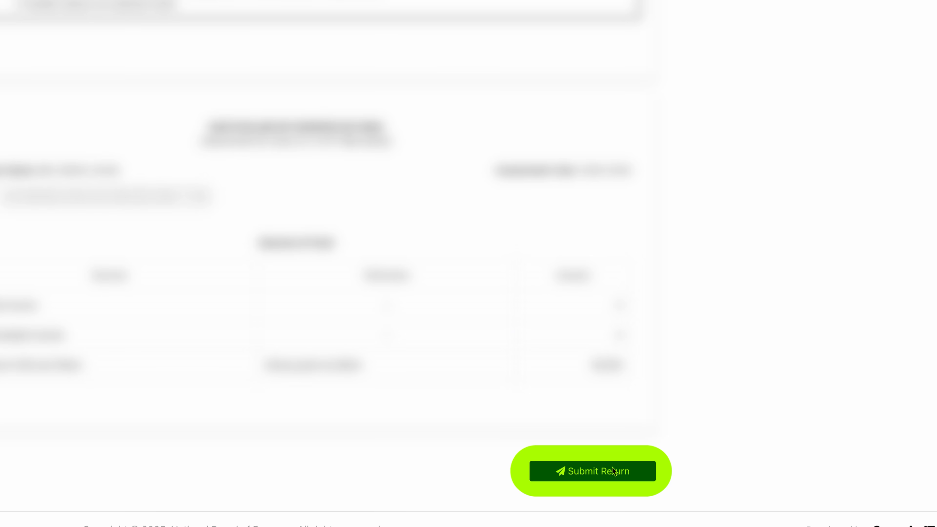
left_click(614, 480)
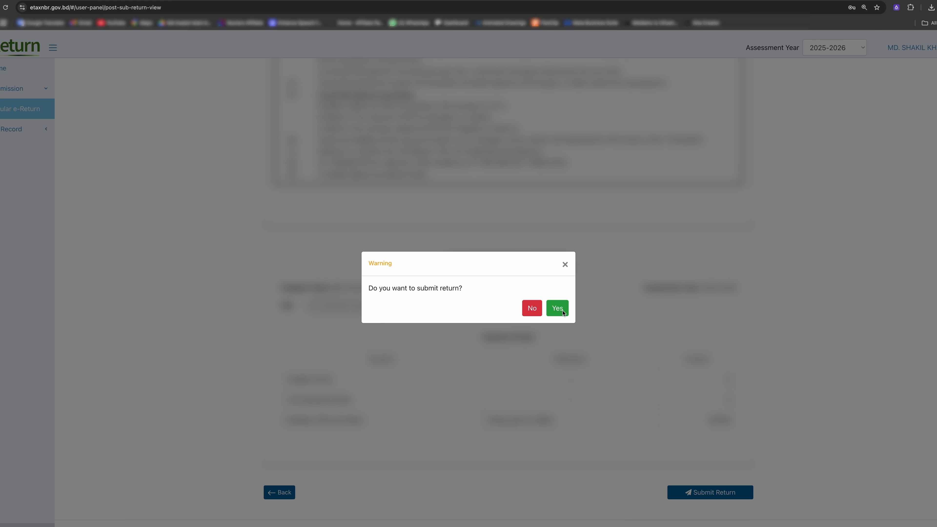
left_click(563, 312)
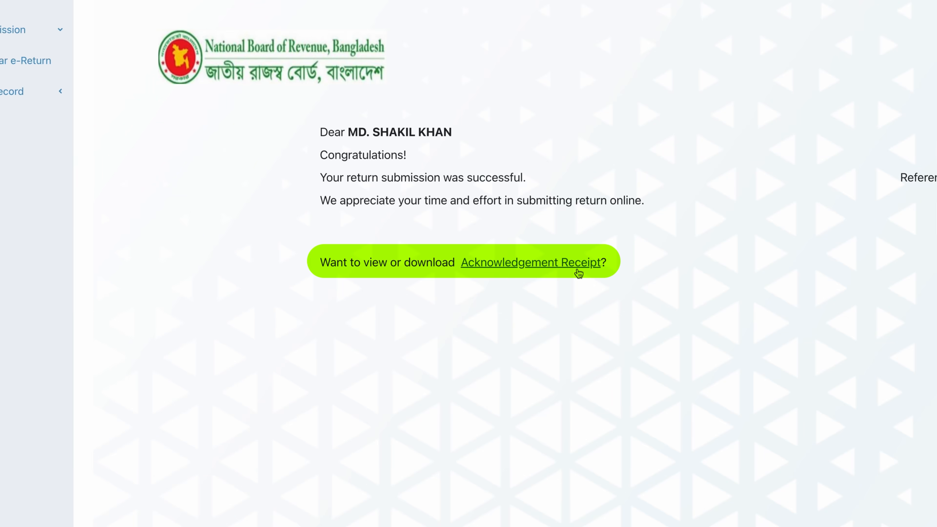
Review the Acknowledgement Receipt (0 Taka income, submitted 28/10/2025), then expand Tax Record in the sidebar.
left_click(578, 263)
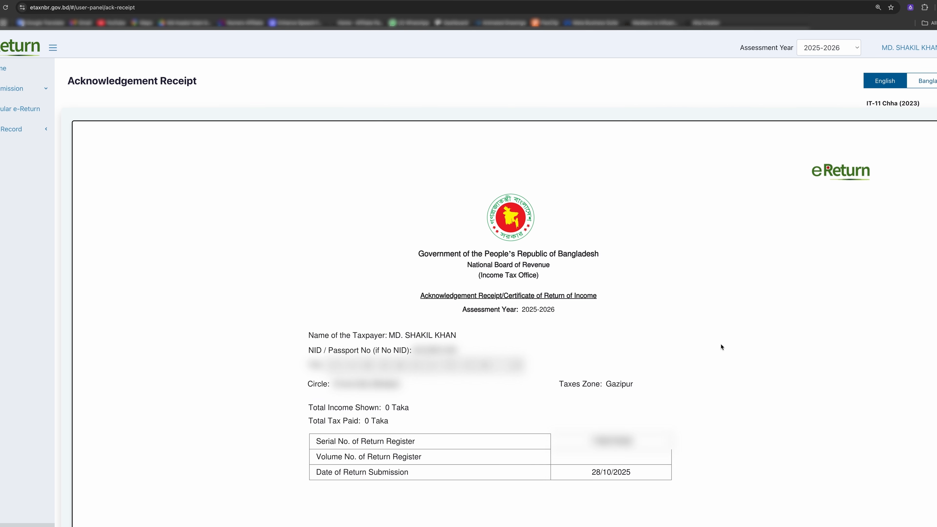
scroll(721, 347, "down", 4)
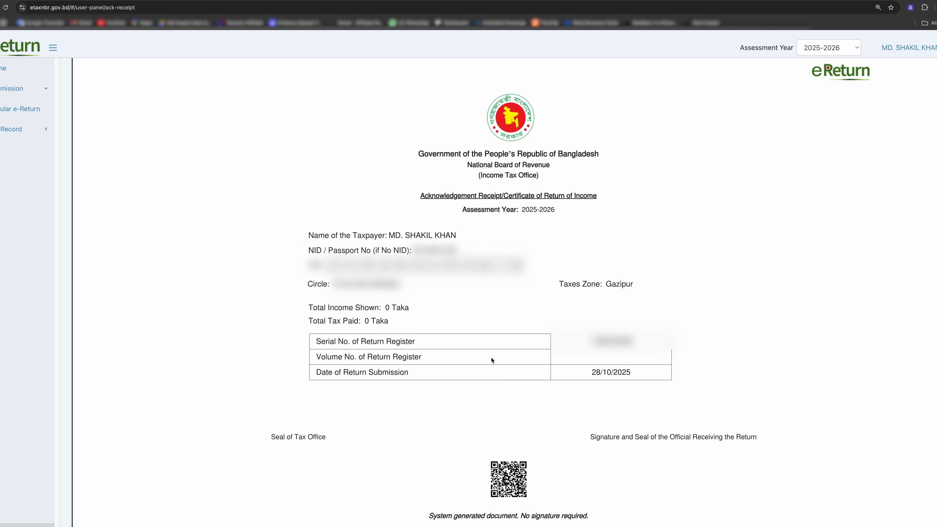
scroll(493, 358, "down", 3)
scroll(494, 358, "up", 5)
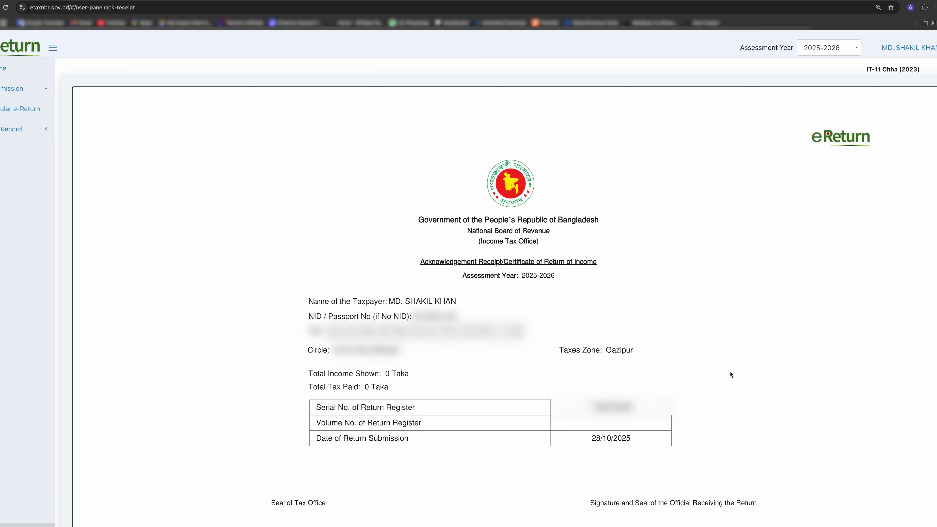
scroll(730, 375, "down", 3)
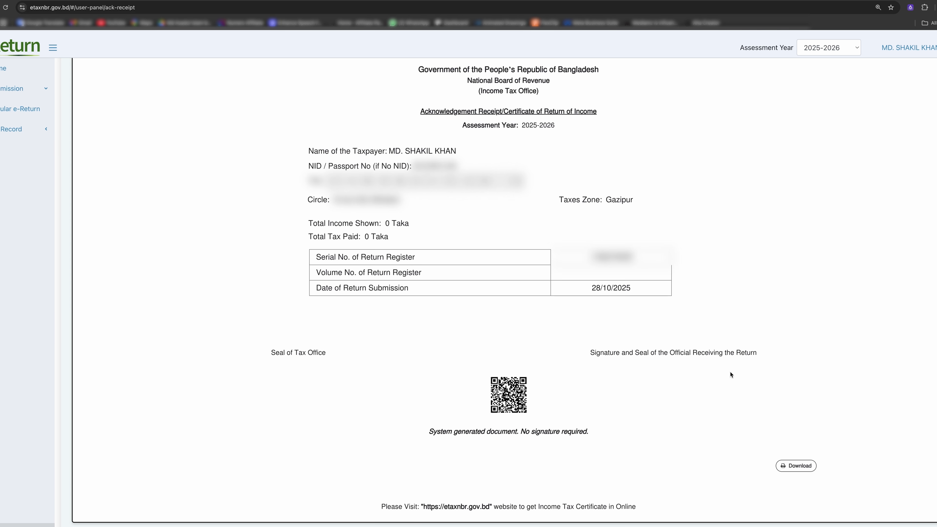
scroll(729, 372, "up", 1)
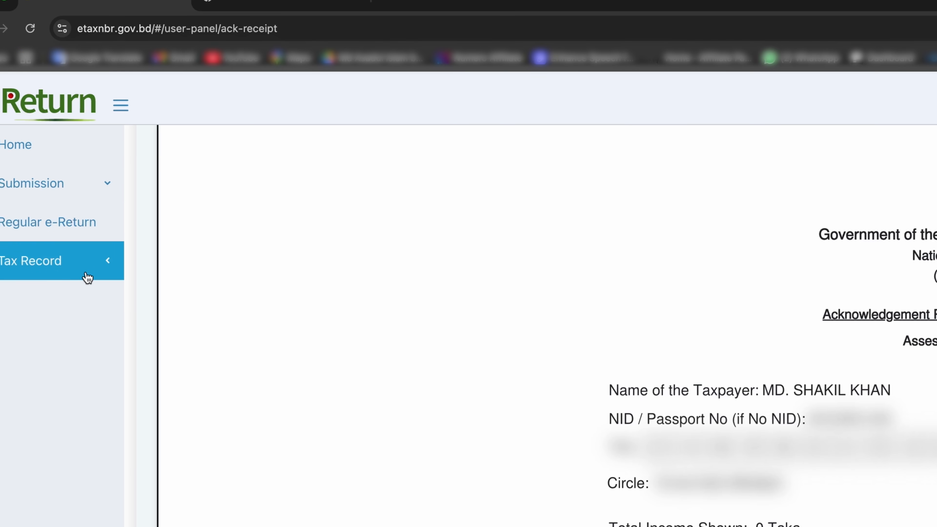
left_click(36, 137)
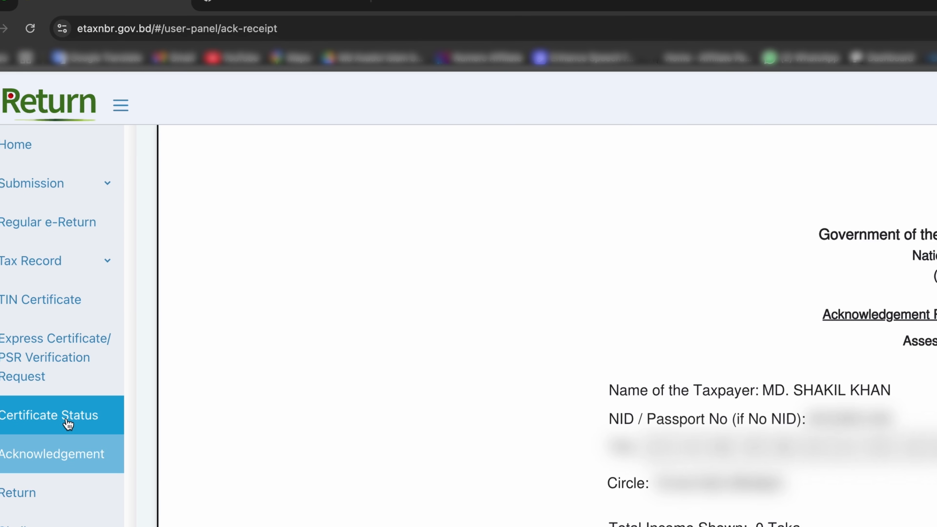
Download the 2025-2026 Income Tax Certificate from the Express Certificate page as a PDF into Downloads.
left_click(69, 362)
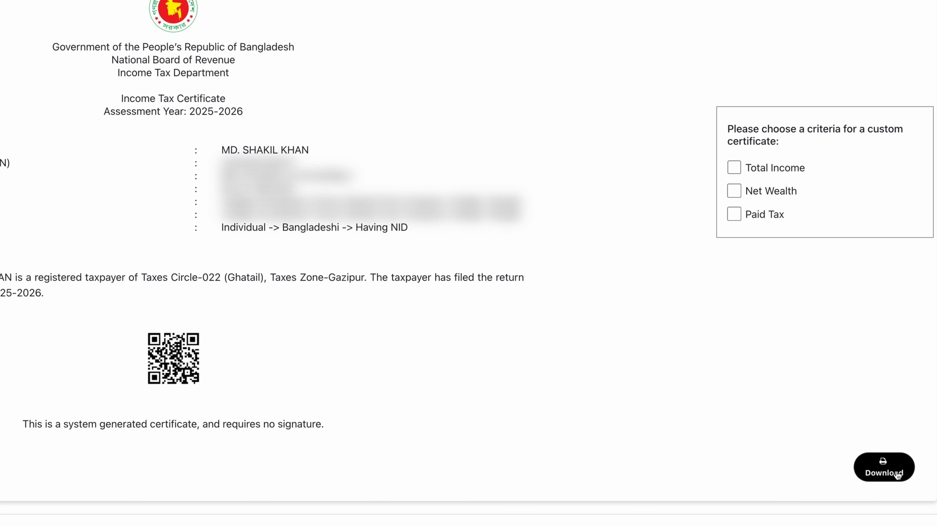
left_click(897, 474)
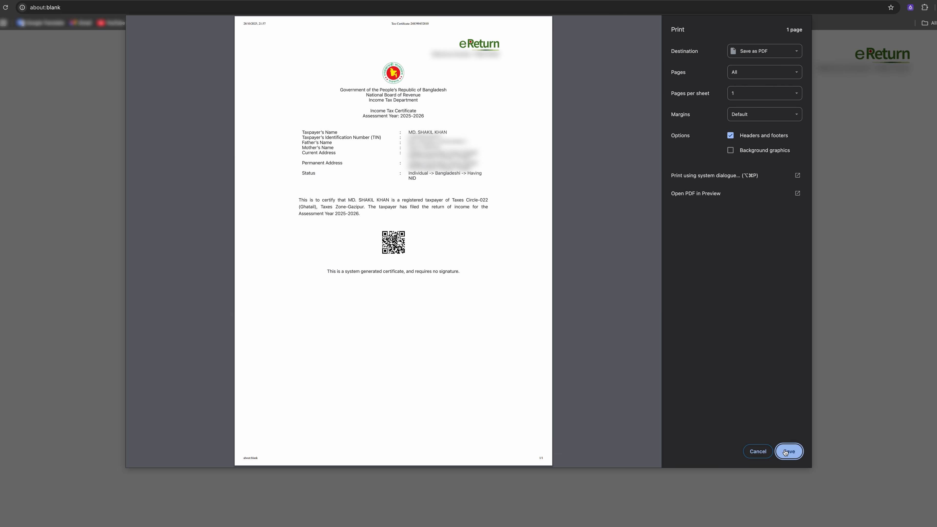
left_click(787, 452)
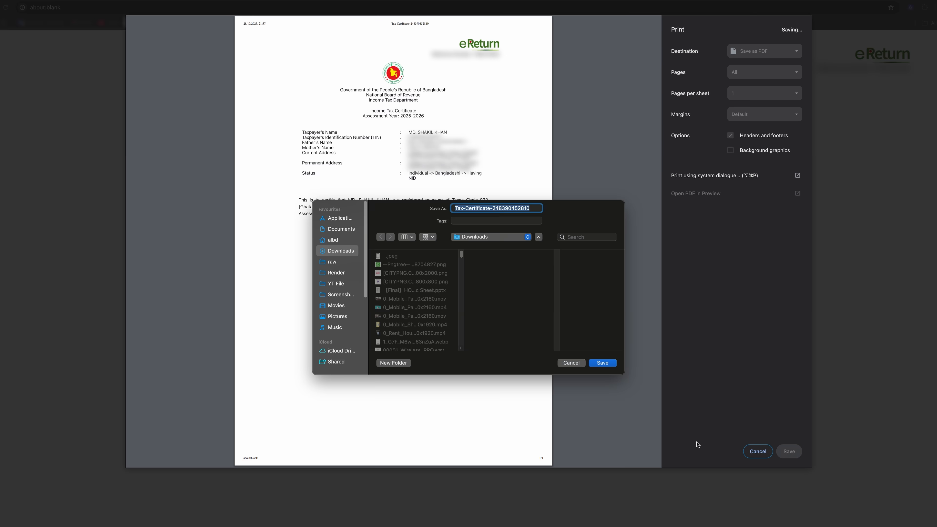